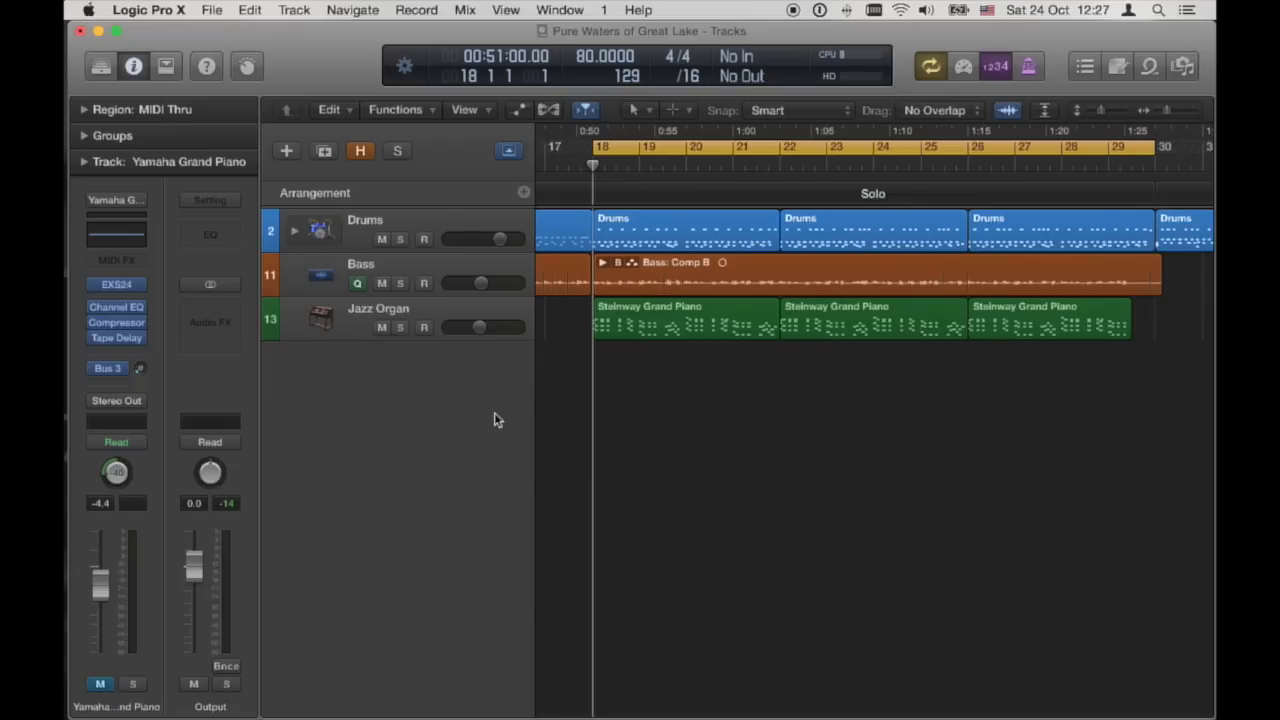
- Create one record-enabled audio track with Input 1 (Direct Guitar) as its input and No Output as its output
click(287, 156)
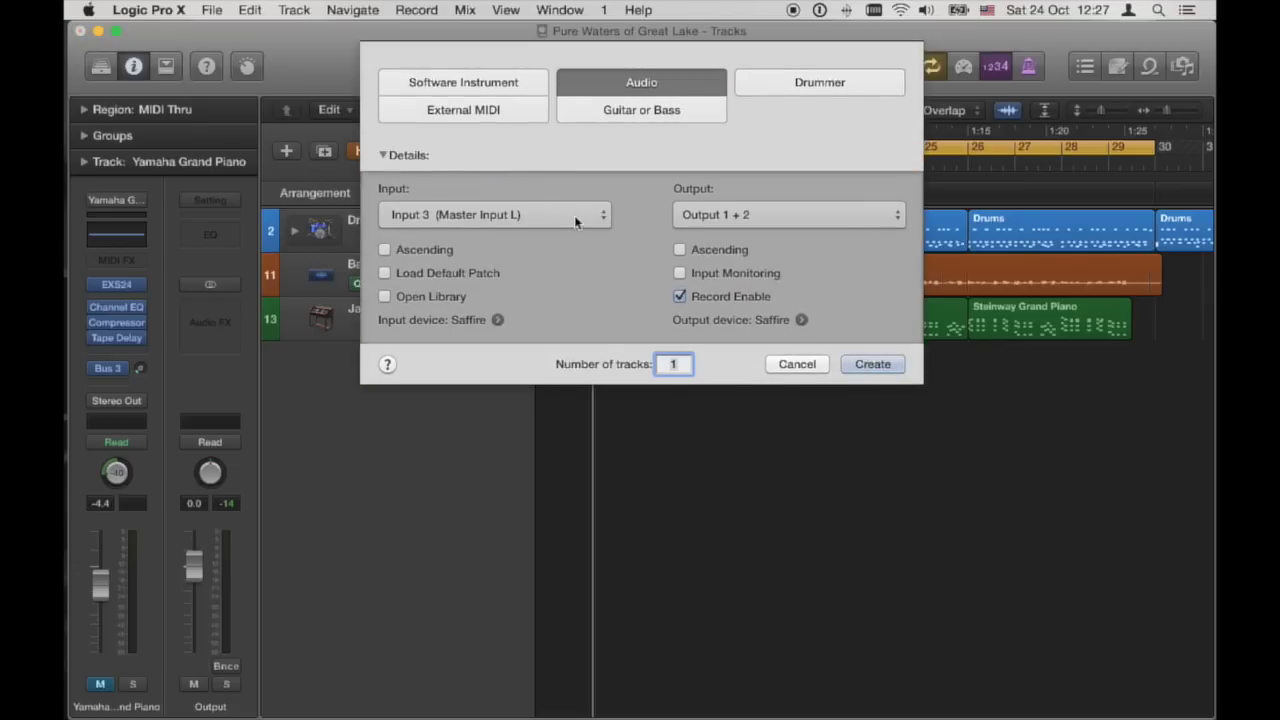
click(575, 218)
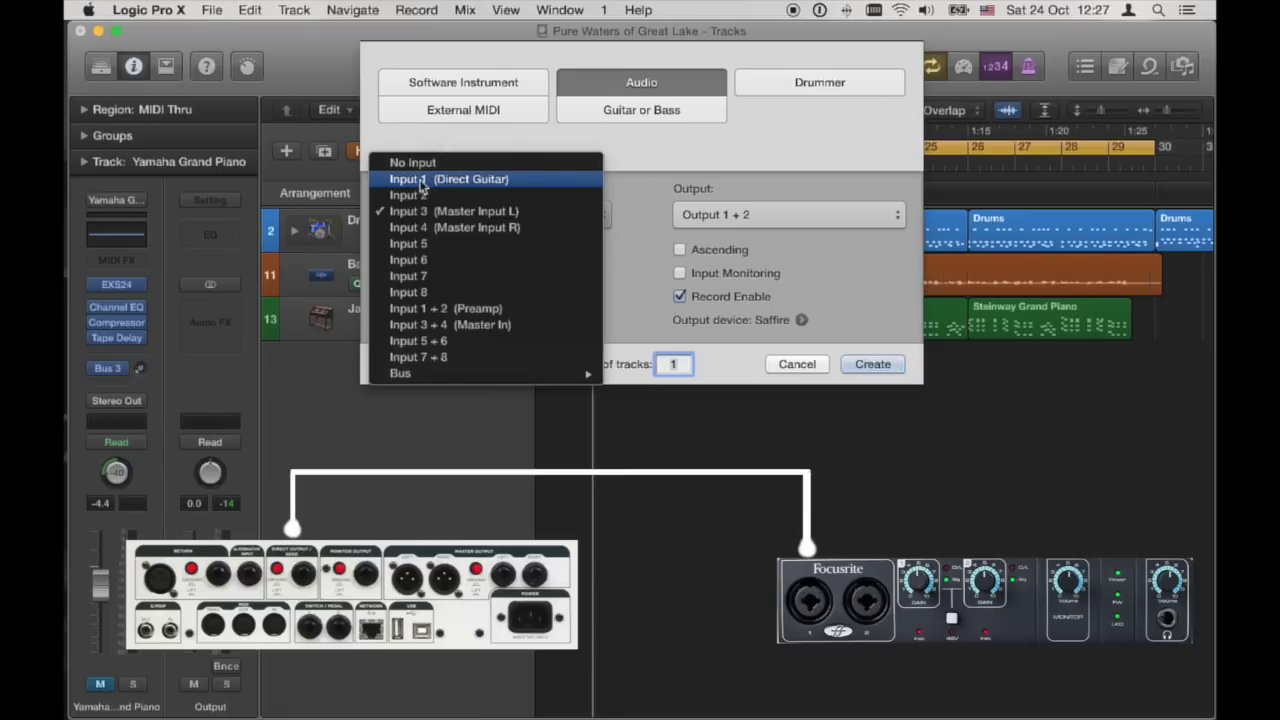
click(420, 182)
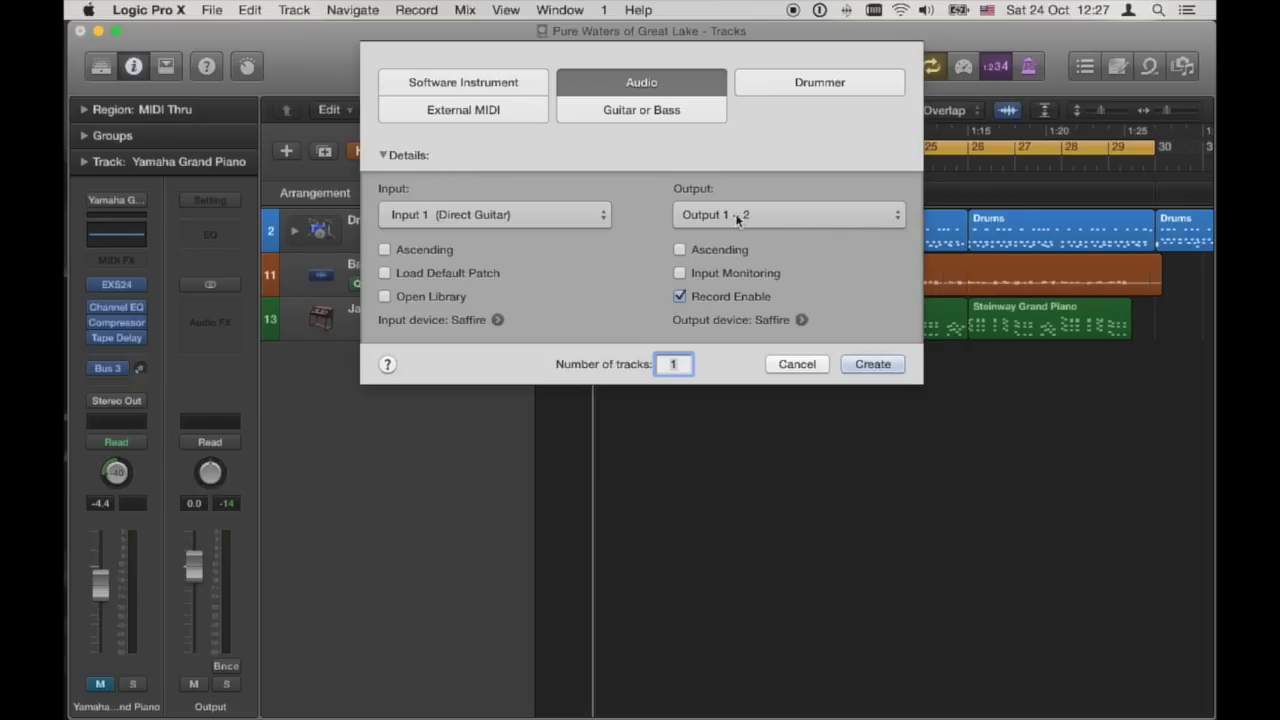
click(794, 214)
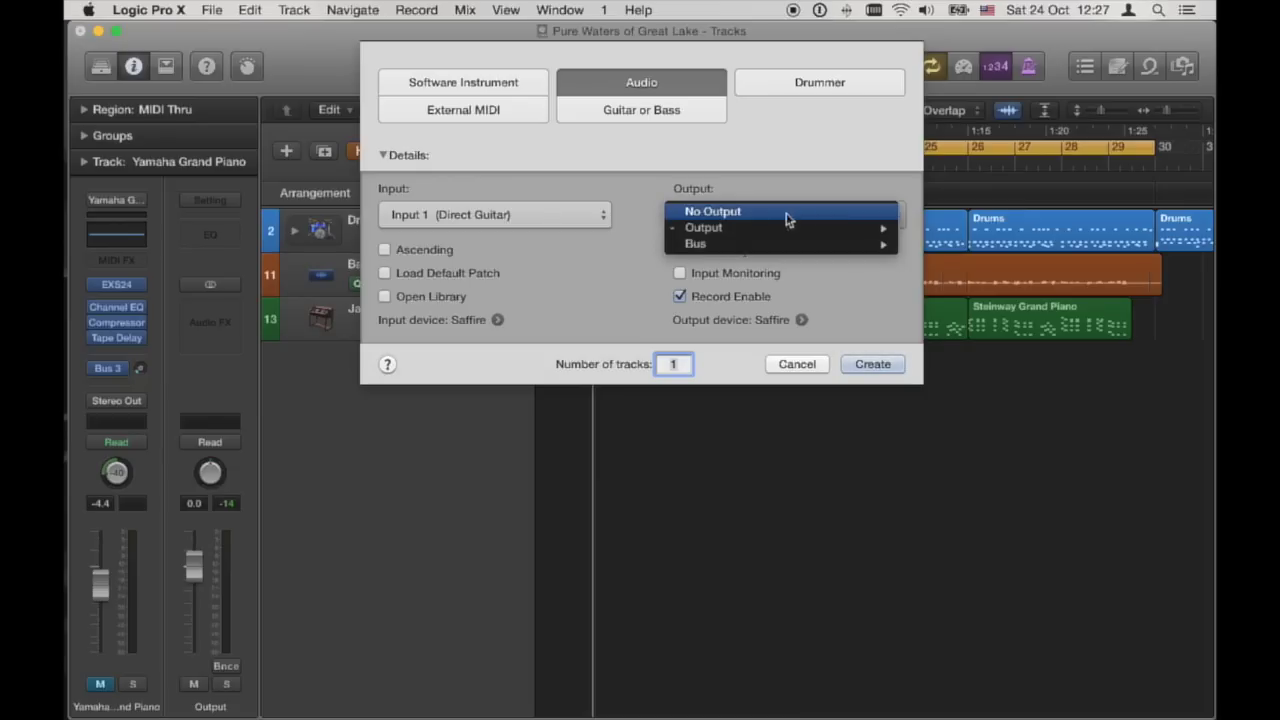
click(729, 212)
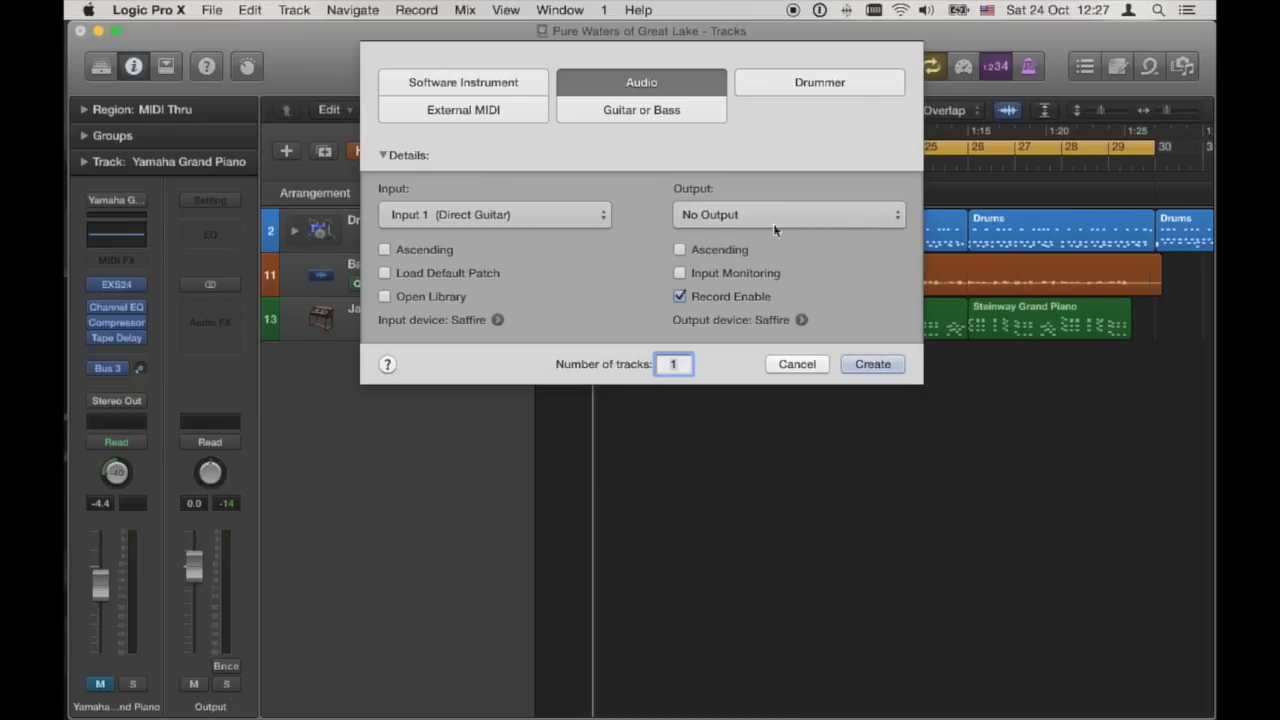
click(872, 364)
- Create a second record-enabled audio track with Input 3 (Master Input L) as its input, routed to Output 1 + 2
click(288, 151)
click(545, 212)
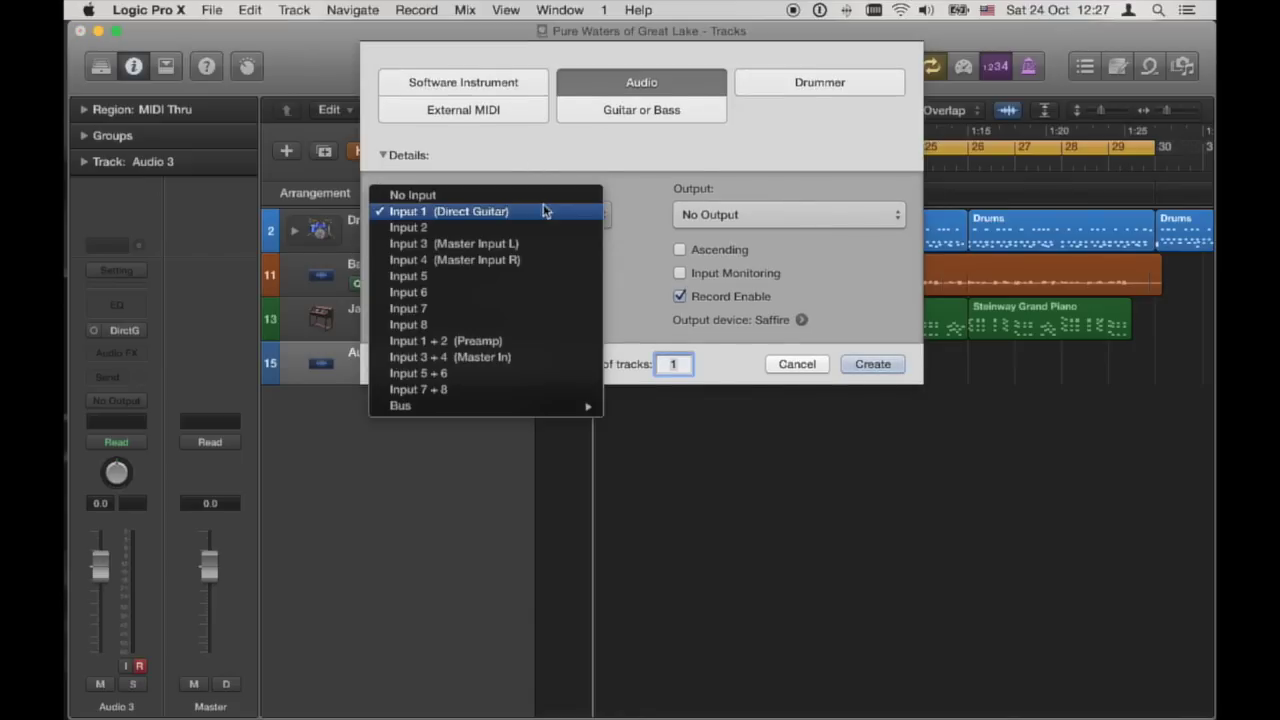
click(421, 246)
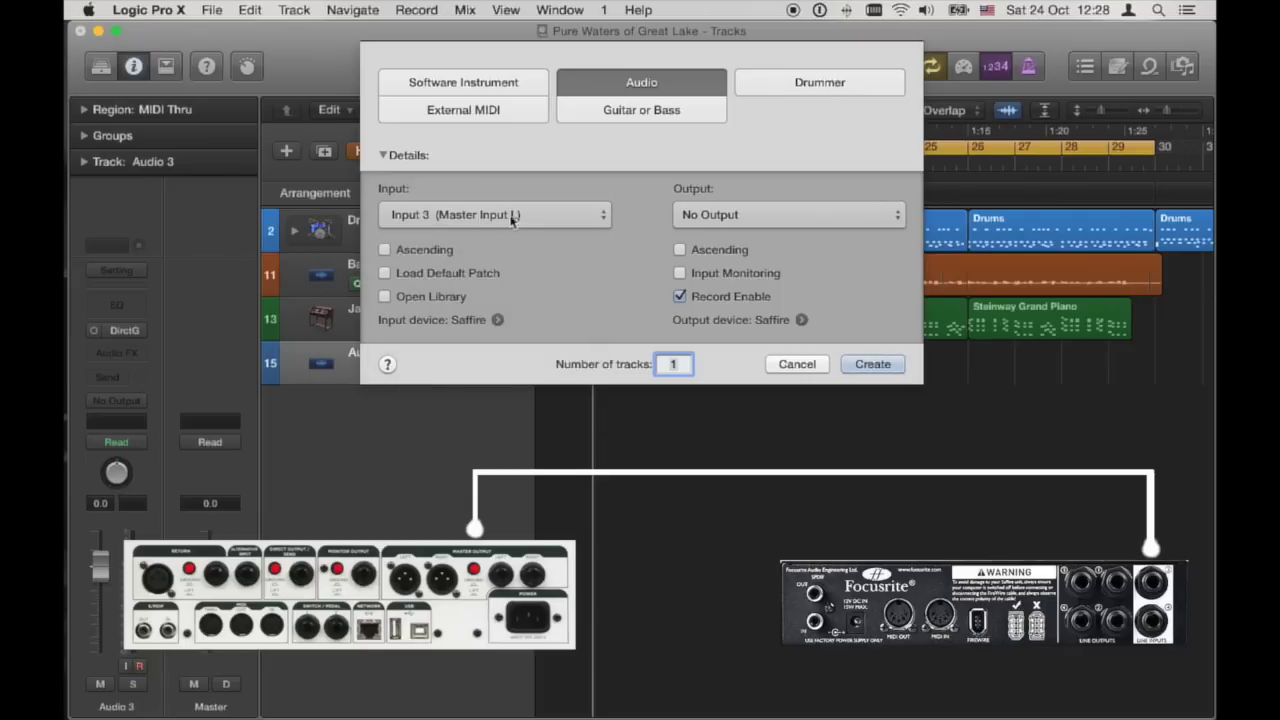
click(867, 216)
mouse_move(857, 237)
click(982, 230)
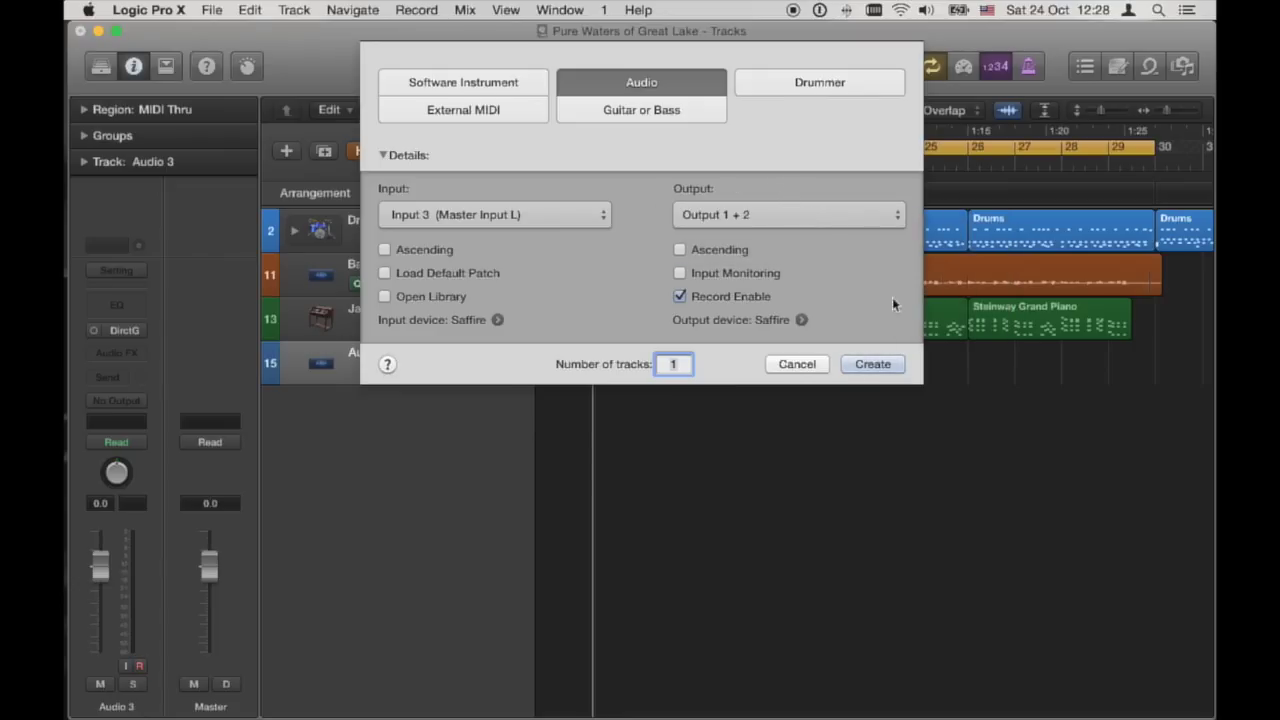
click(872, 364)
- Assign the Audio 3 and Audio 4 channel strips together to Group 2 in the Mixer
click(438, 352)
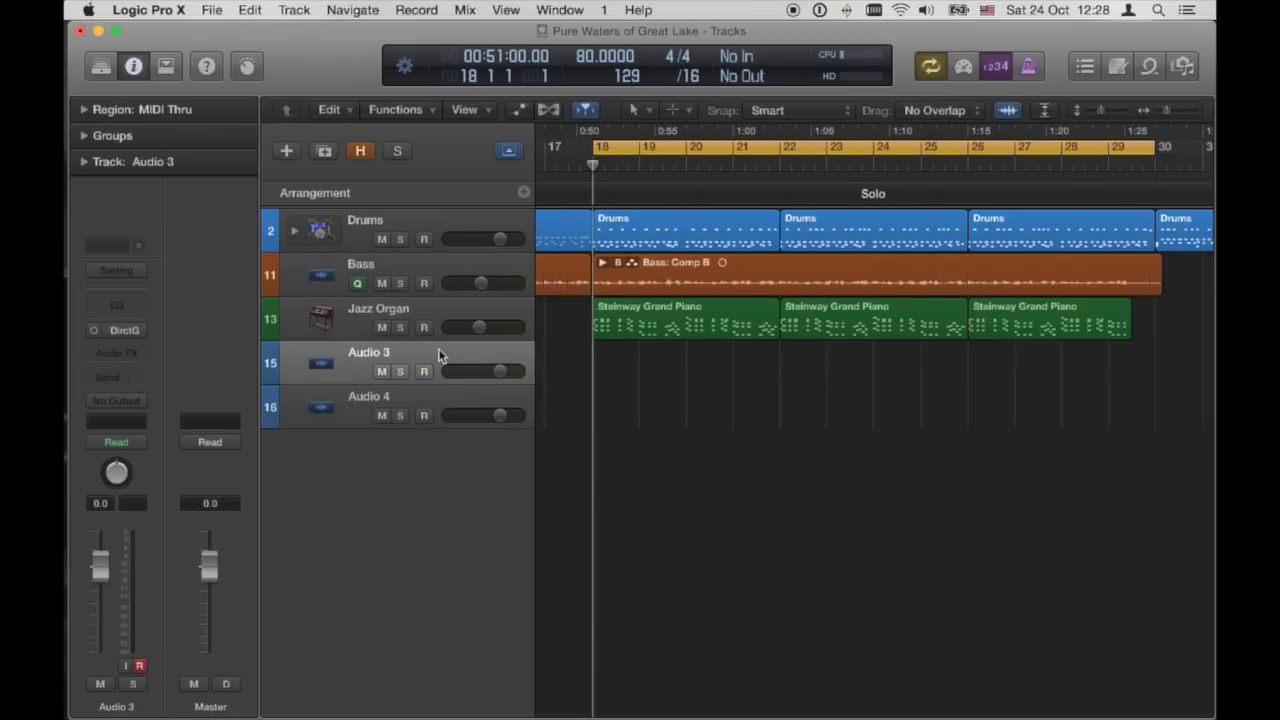
key(super+2)
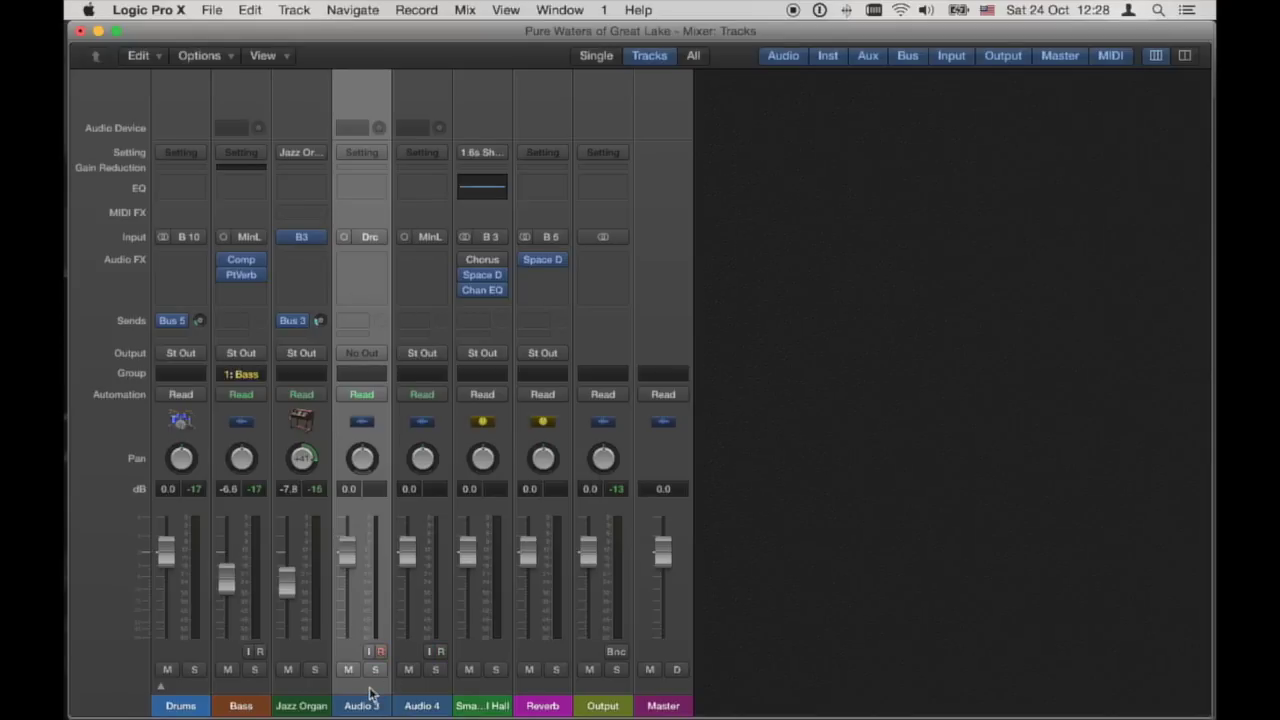
drag(370, 693, 431, 695)
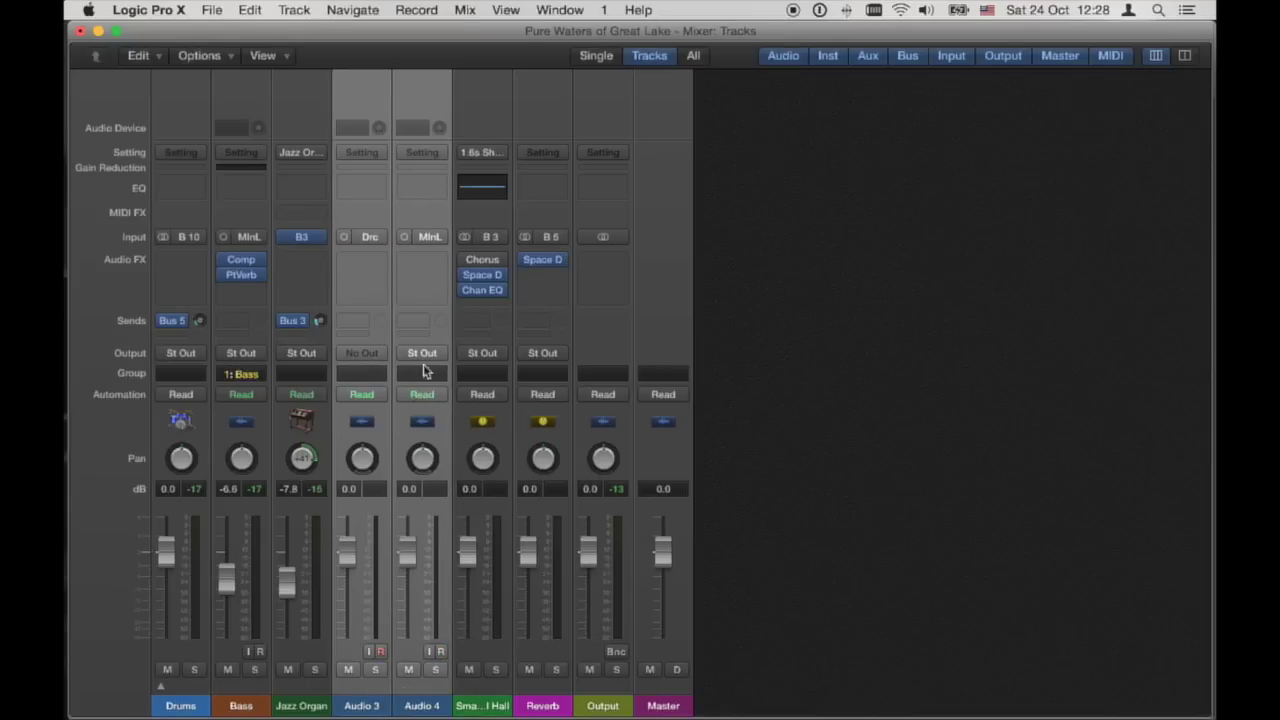
click(411, 376)
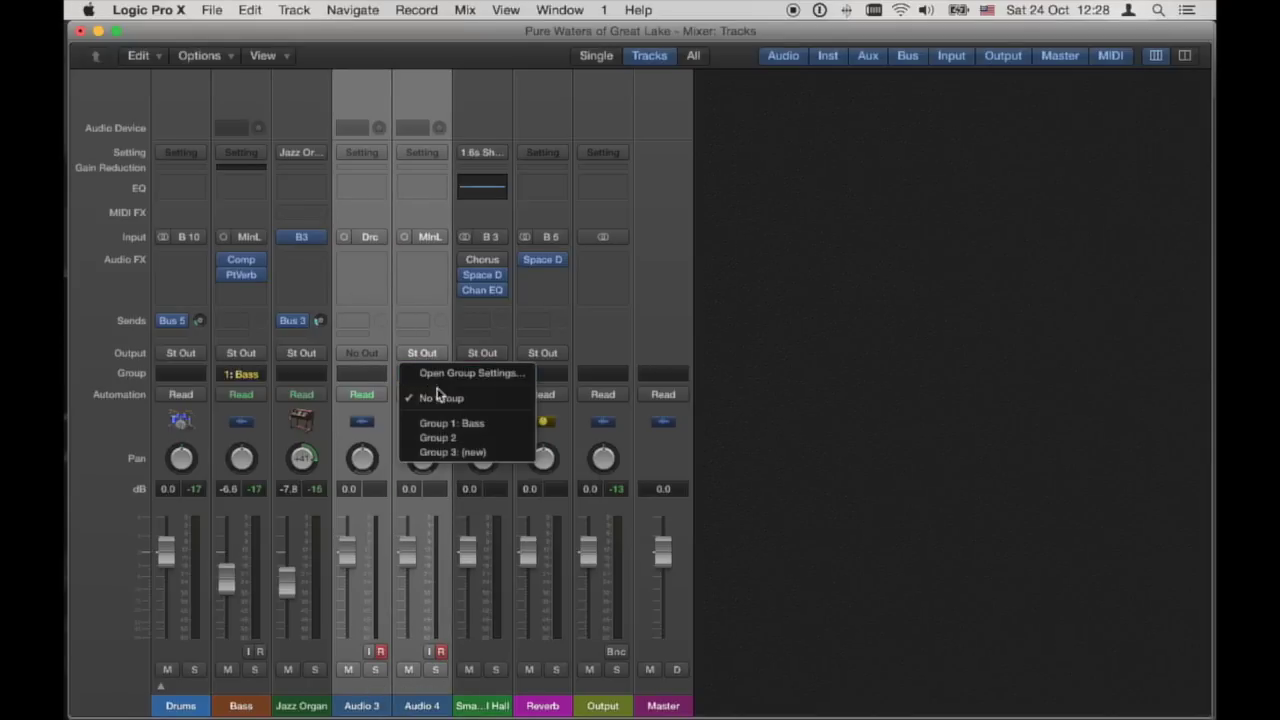
click(445, 440)
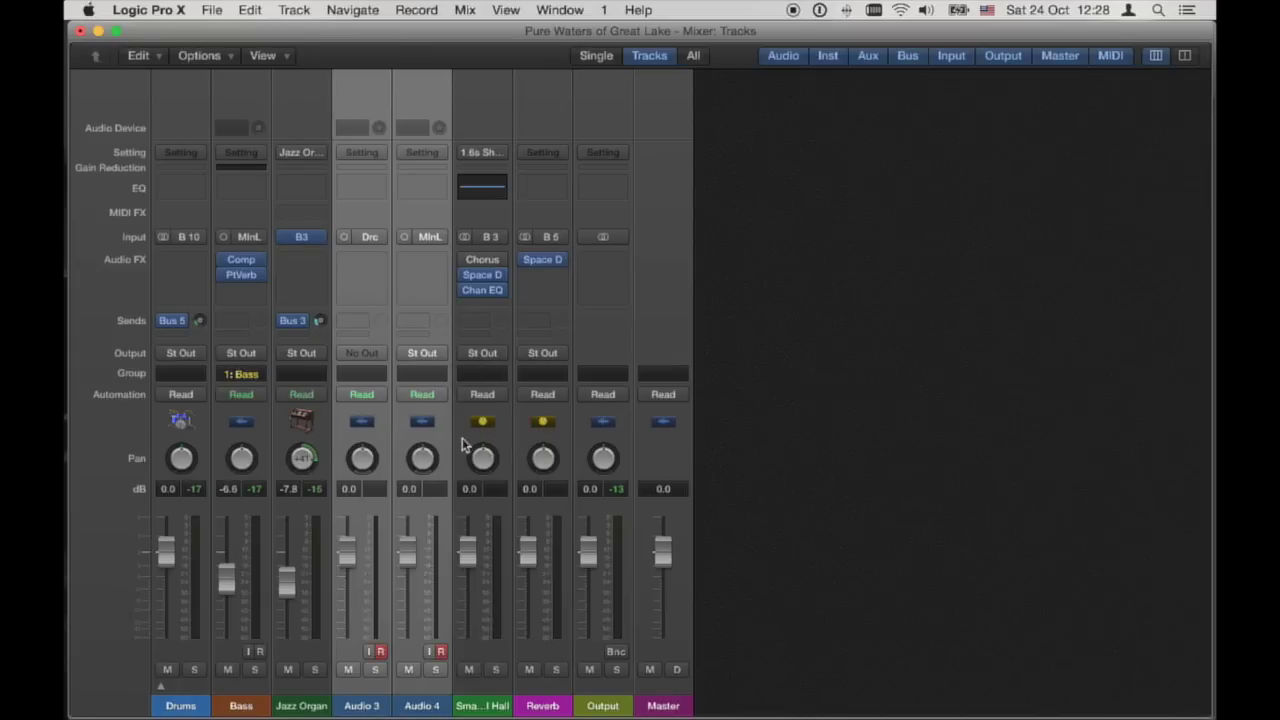
- Close the Mixer and name group 2 "Guitar" in the track inspector's group list
click(80, 31)
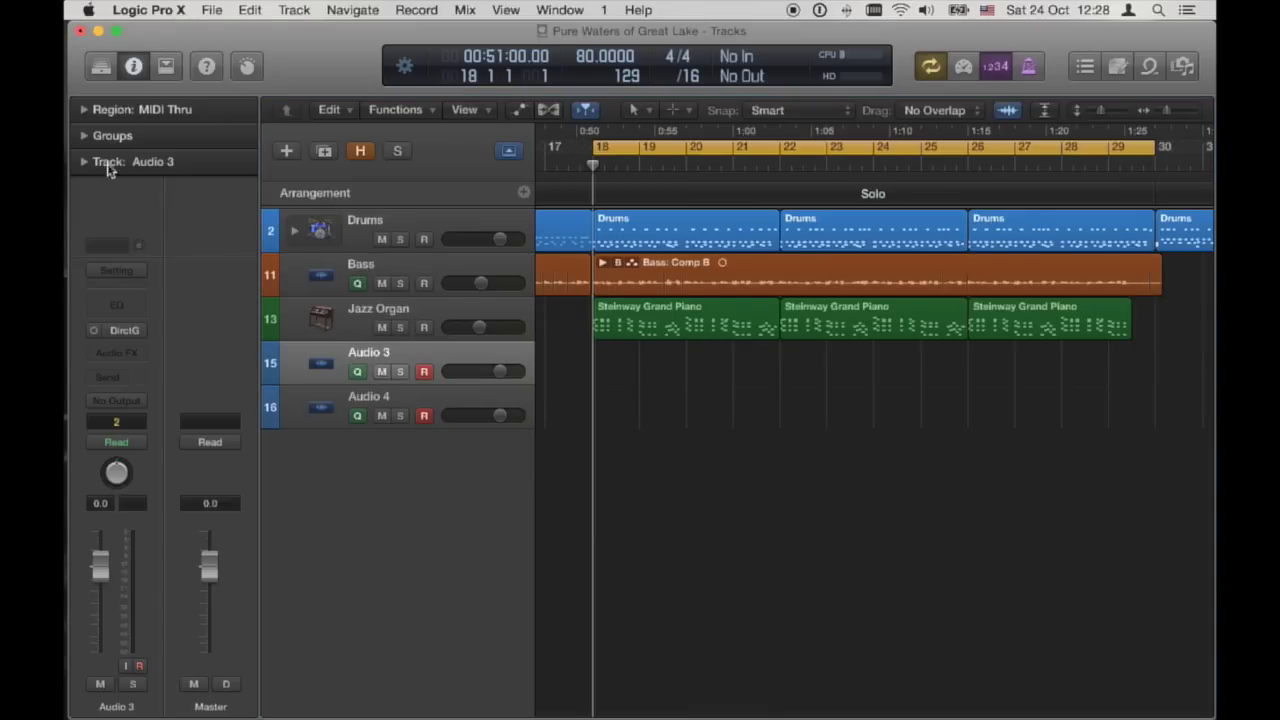
click(85, 136)
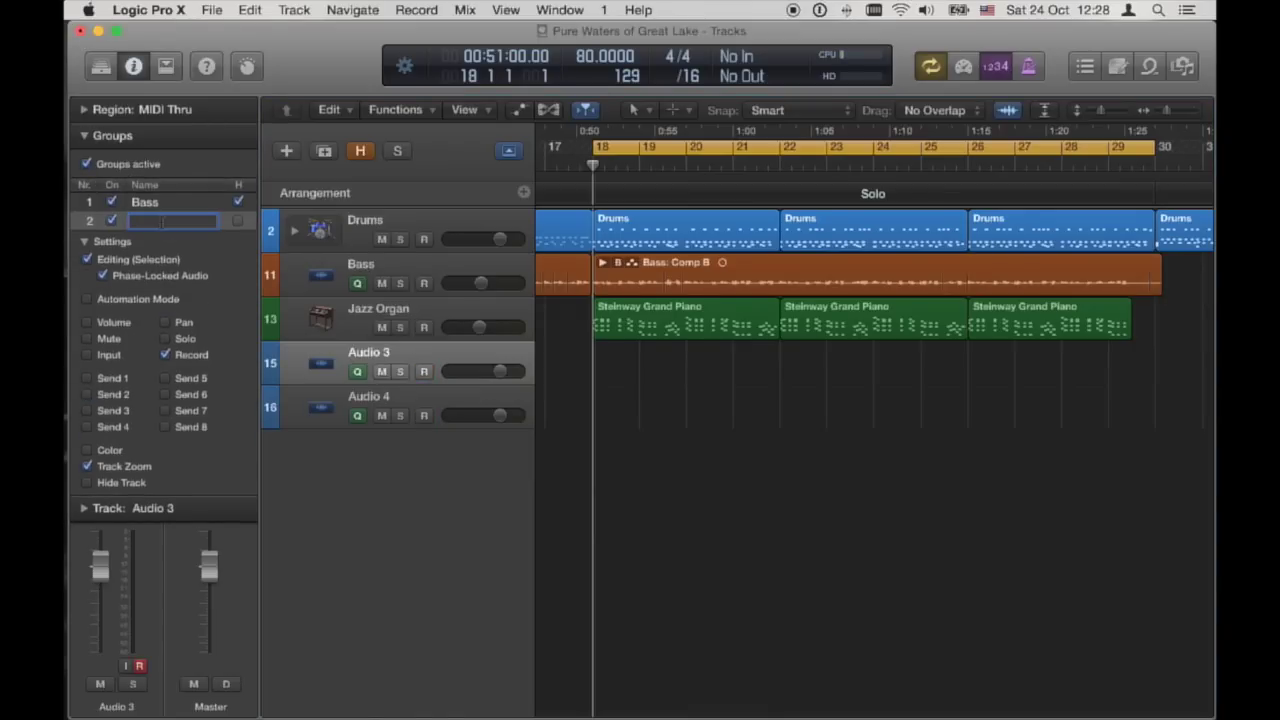
key(Return)
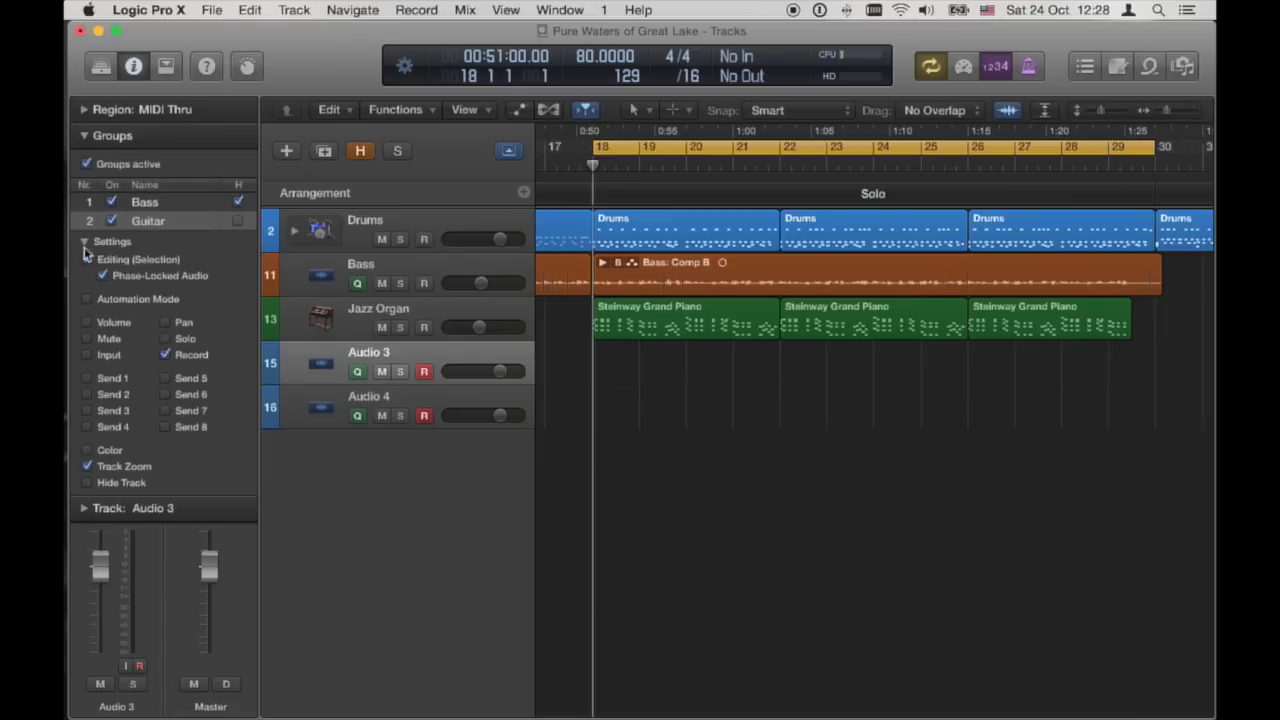
click(86, 137)
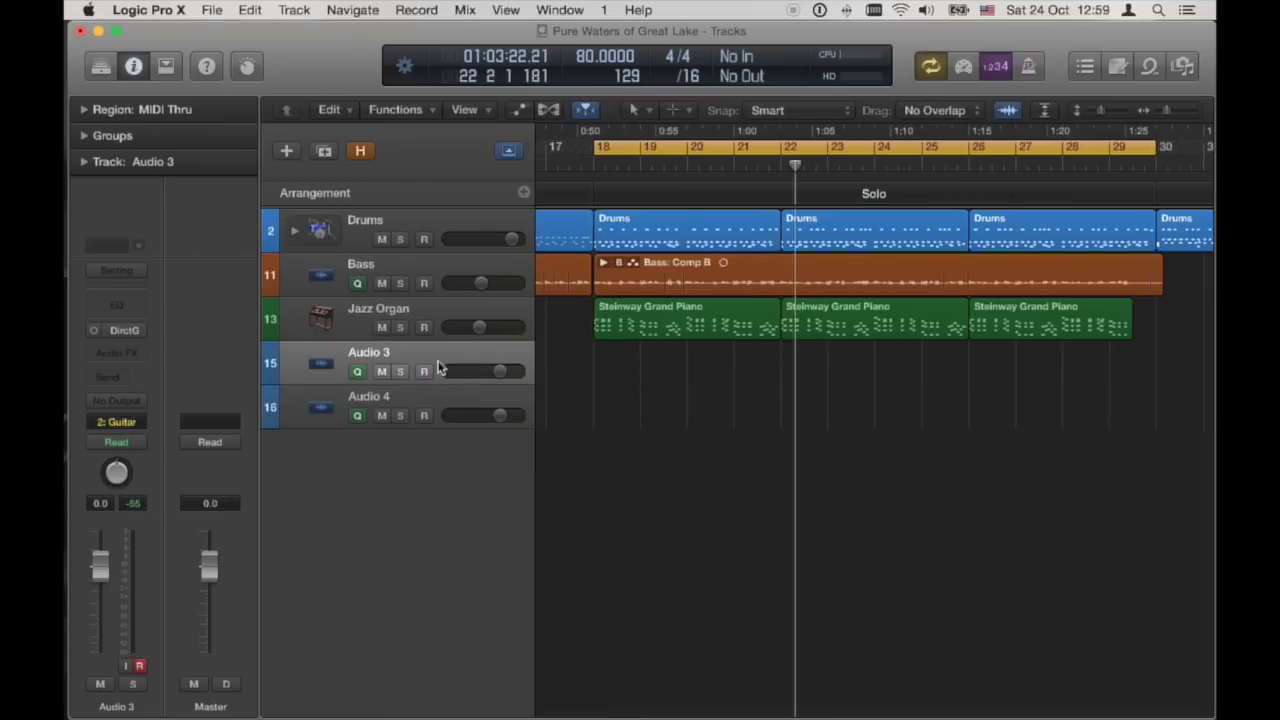
- Move the playhead back to the start of bar 18 and start recording on the grouped guitar tracks
key(comma)
key(comma)
key(comma)
key(comma)
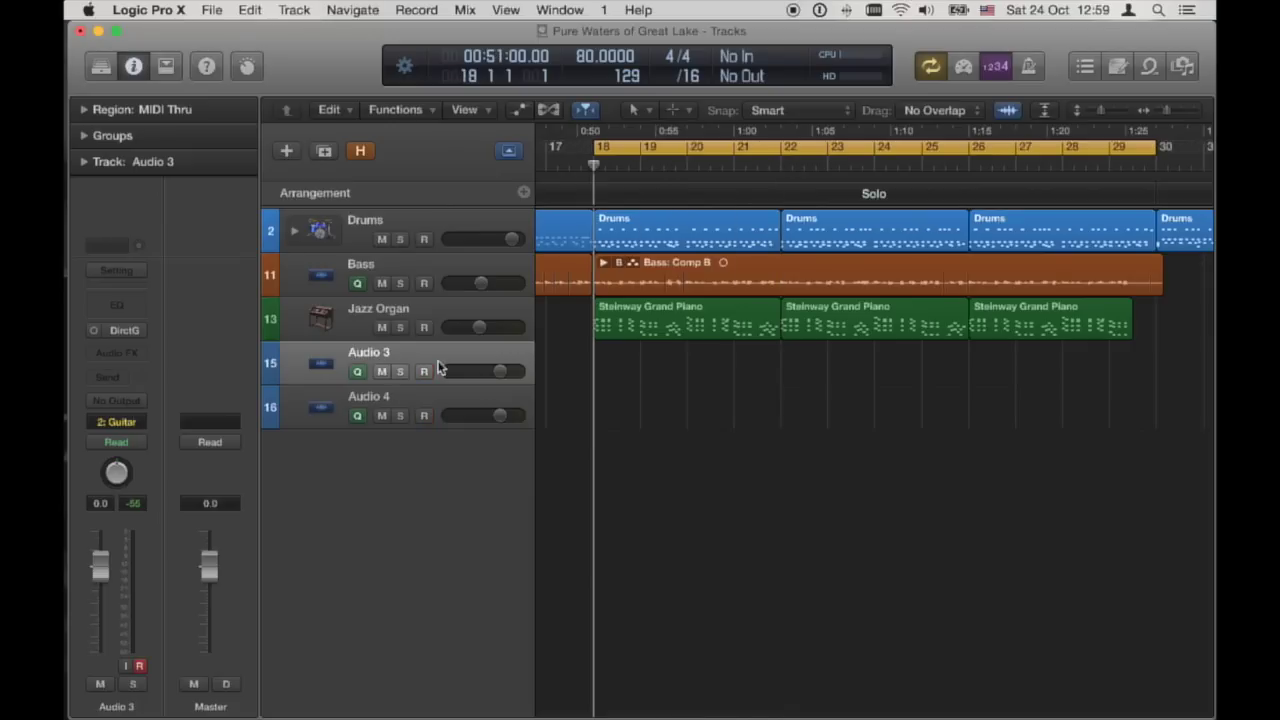
key(r)
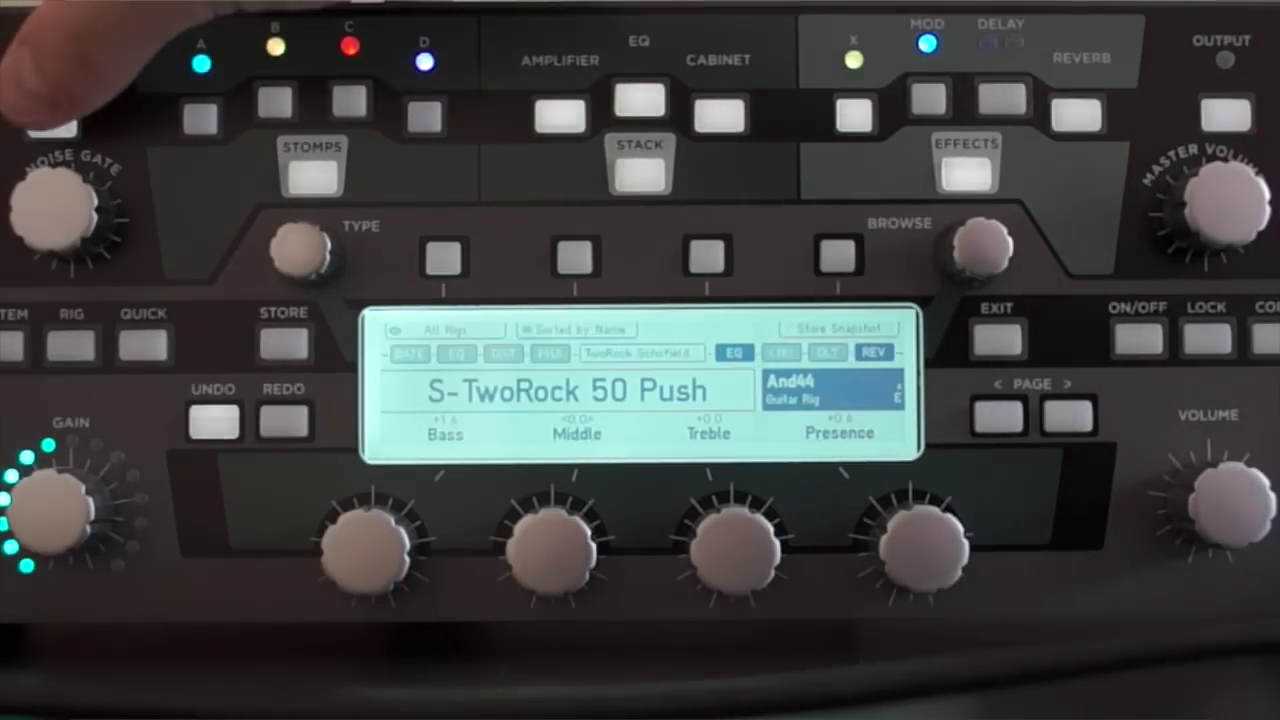
click(52, 120)
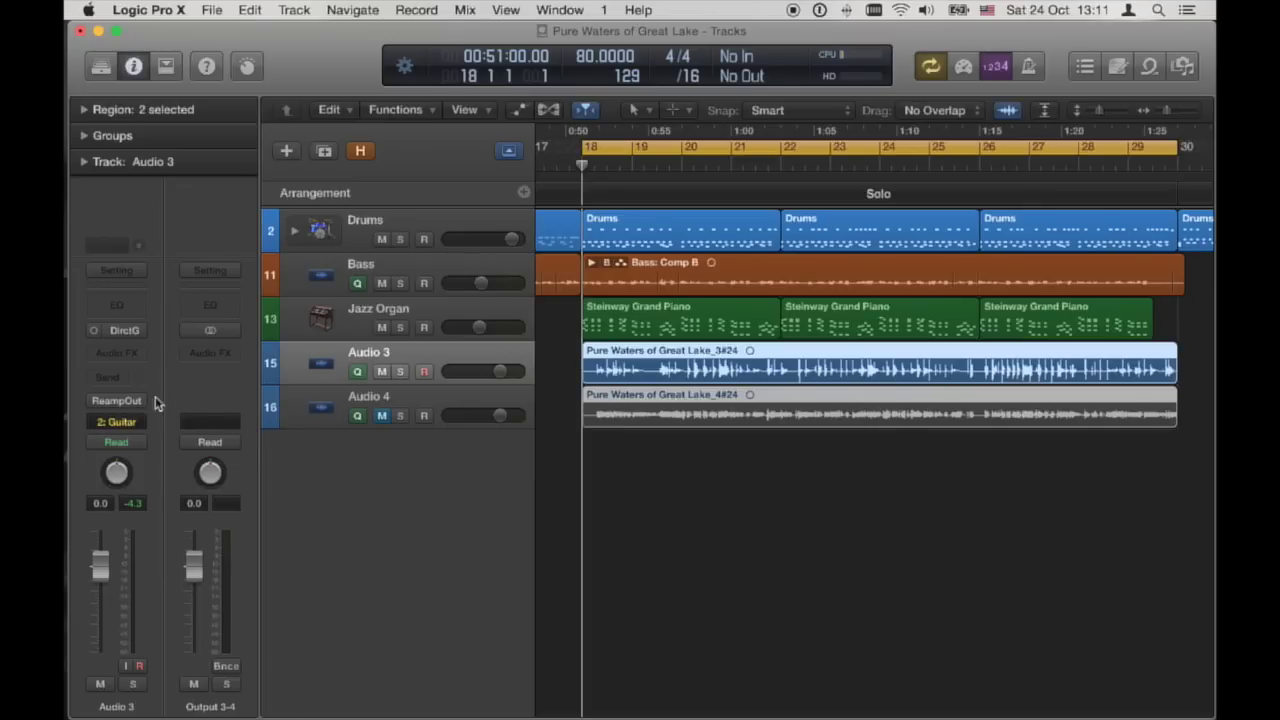
- Route the Audio 3 track's output to the mono Output 3 (Reamp Output L)
click(131, 406)
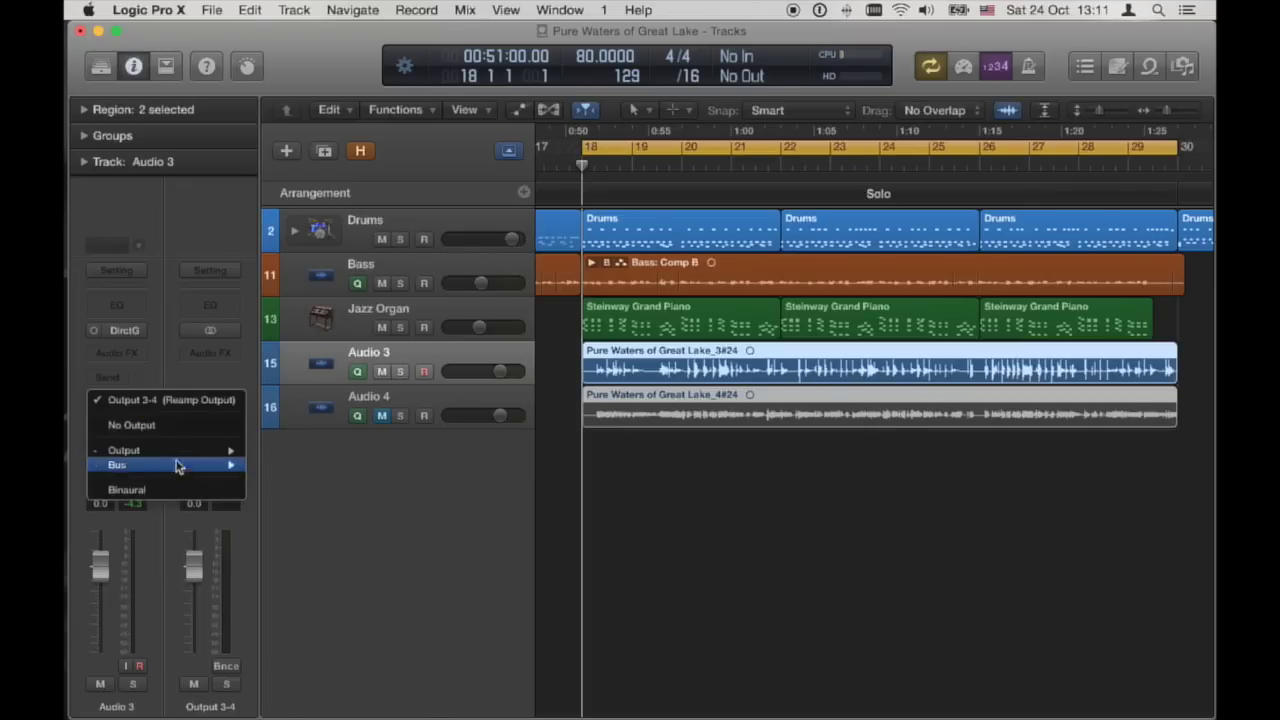
mouse_move(177, 450)
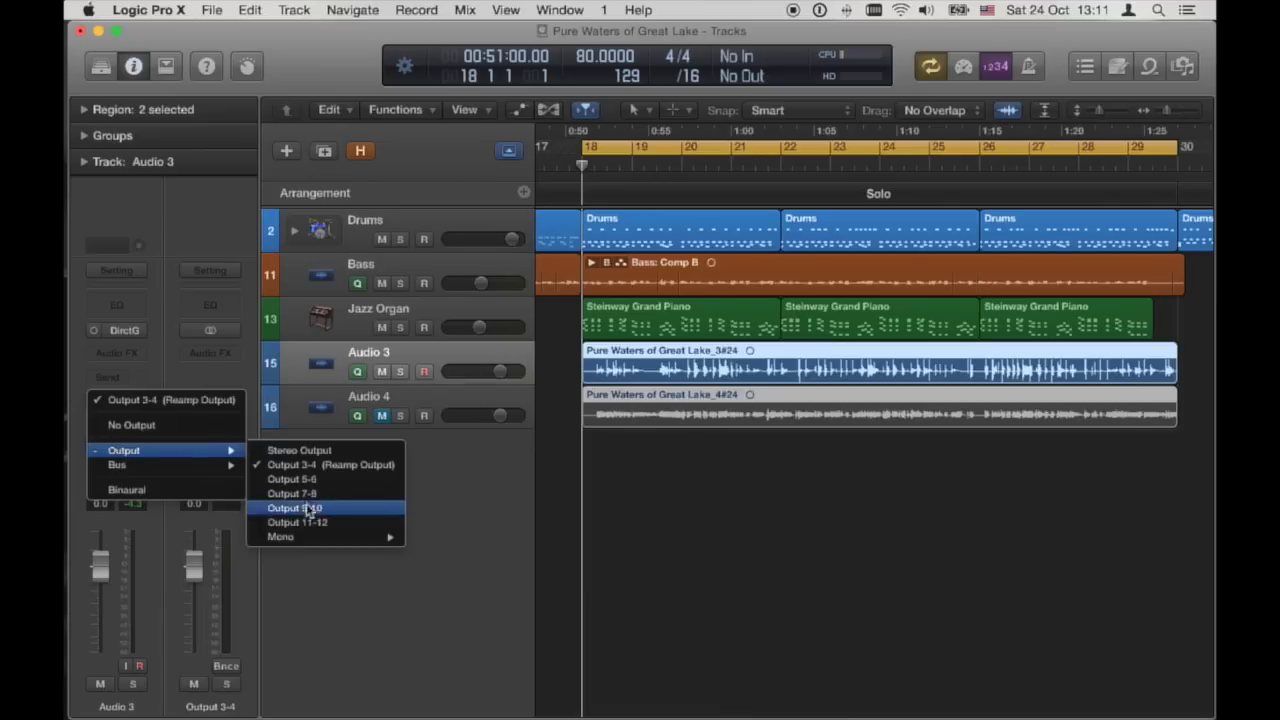
mouse_move(318, 540)
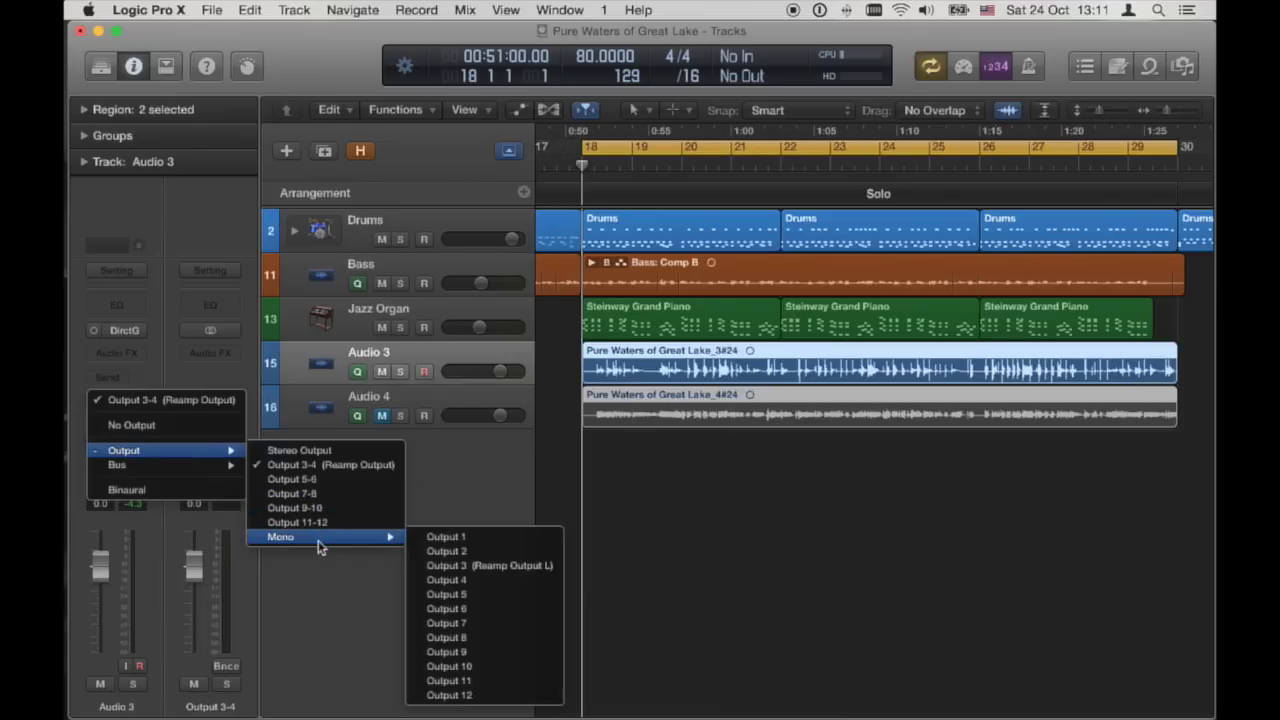
click(477, 569)
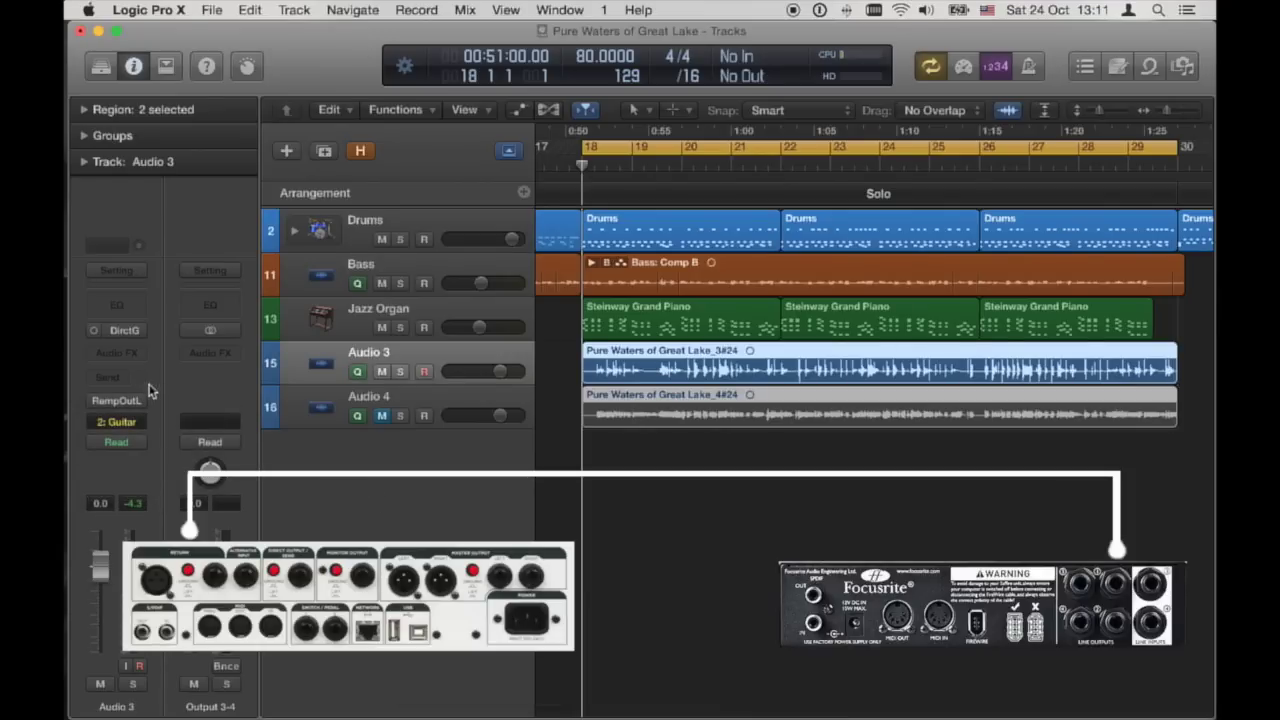
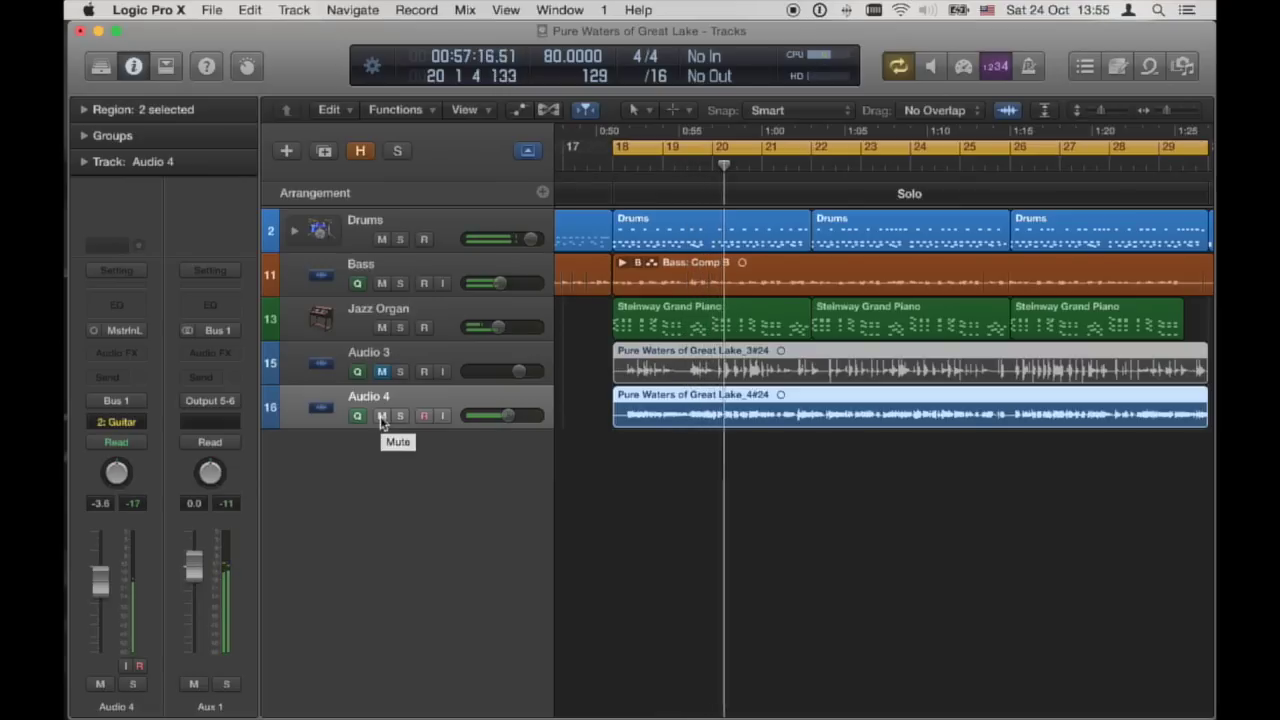
- Compare the direct and processed guitar by alternately muting Audio 4 and Audio 3 during playback, ending with only Audio 4 muted
click(381, 416)
click(381, 372)
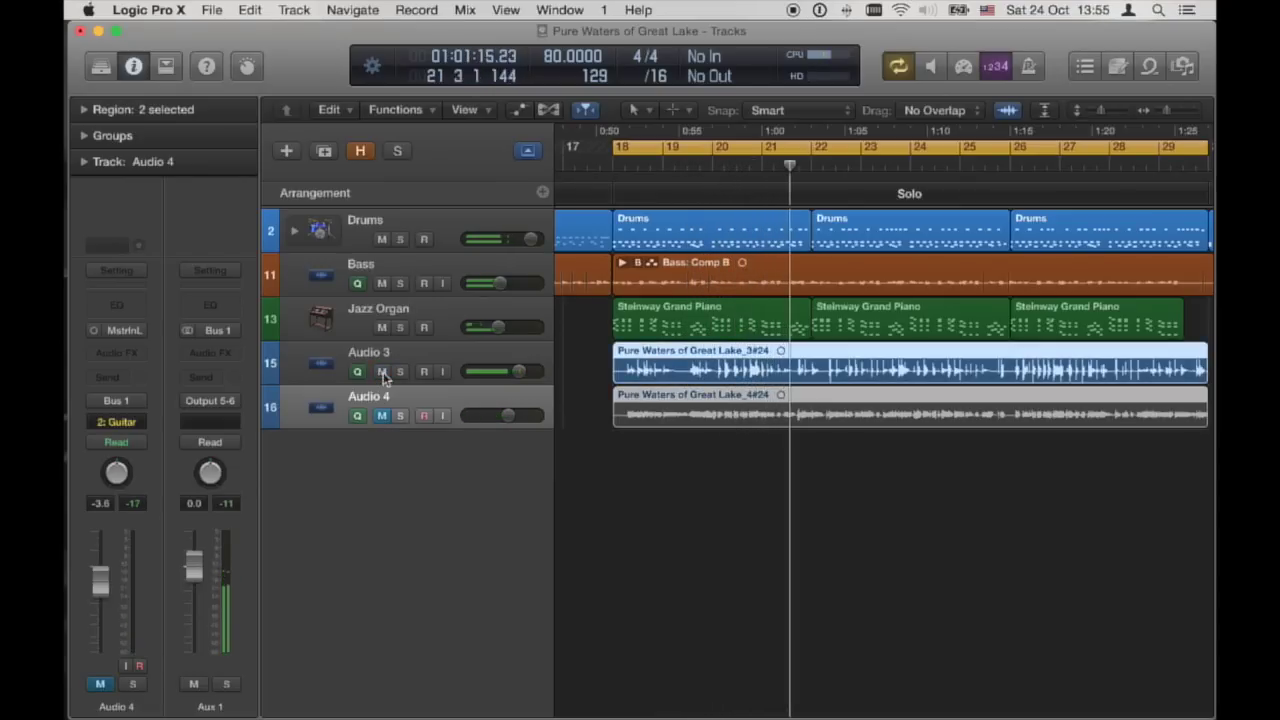
click(381, 372)
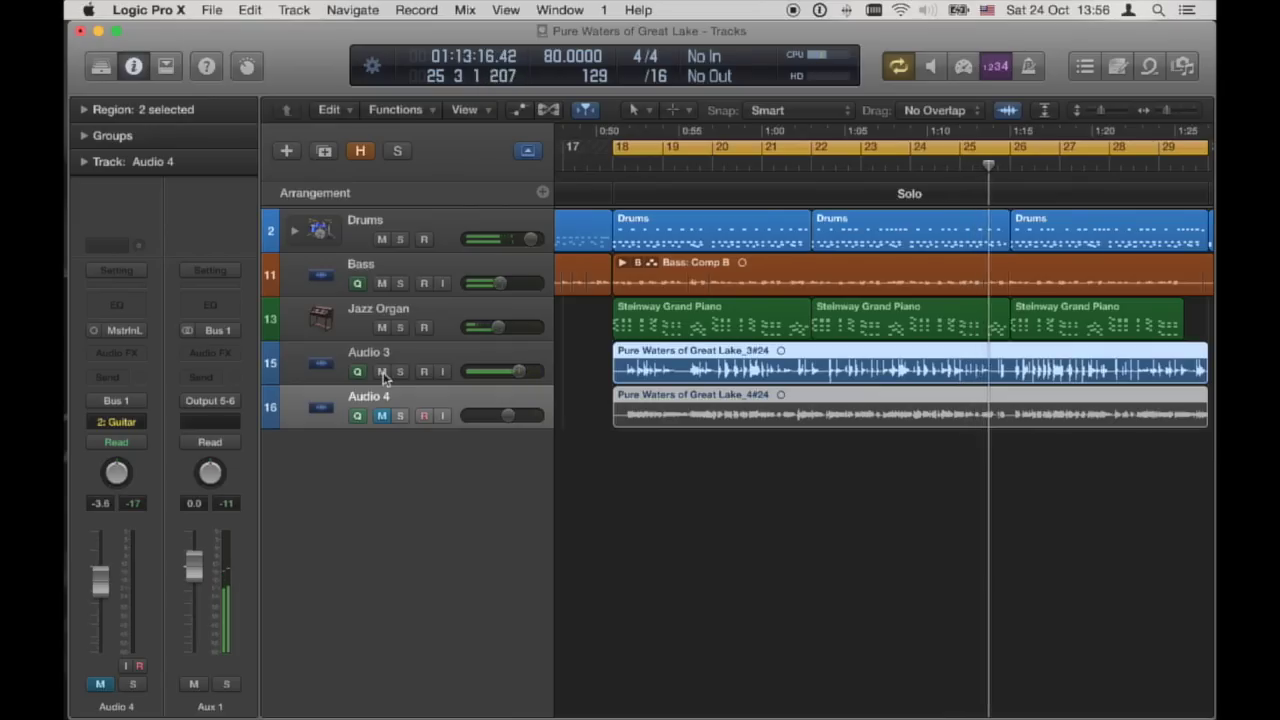
click(381, 371)
click(381, 415)
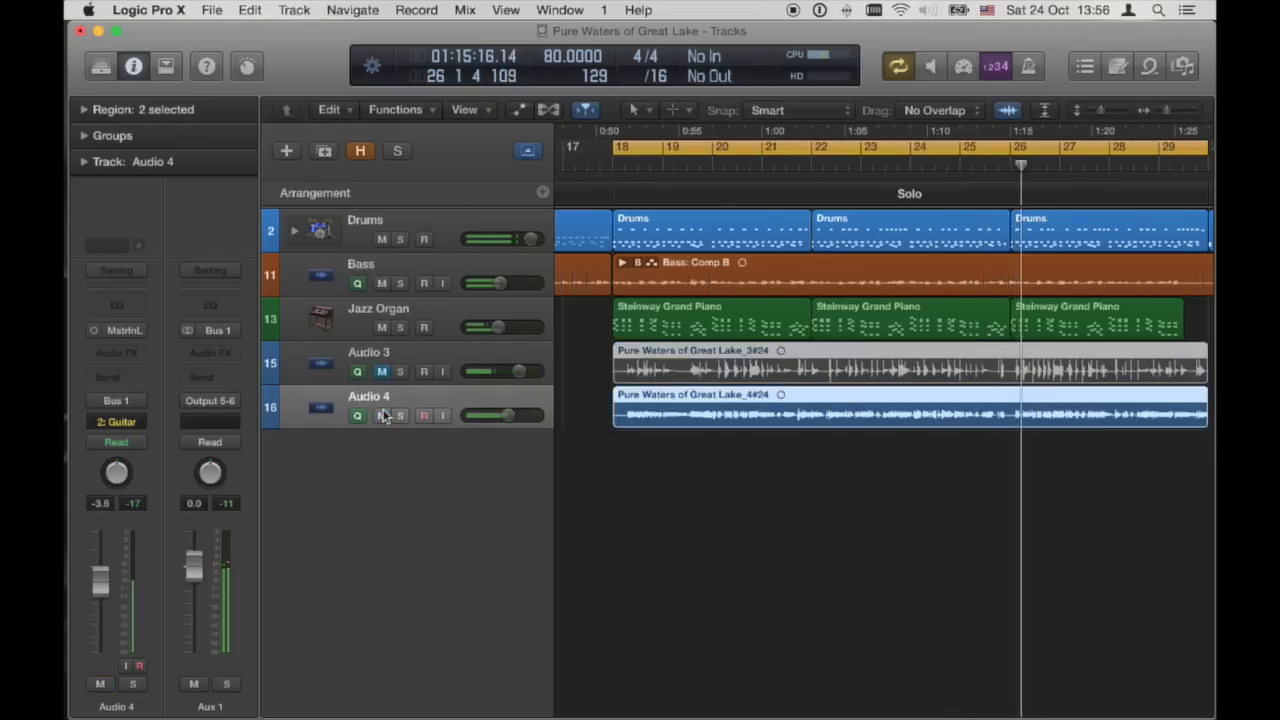
click(381, 415)
click(381, 371)
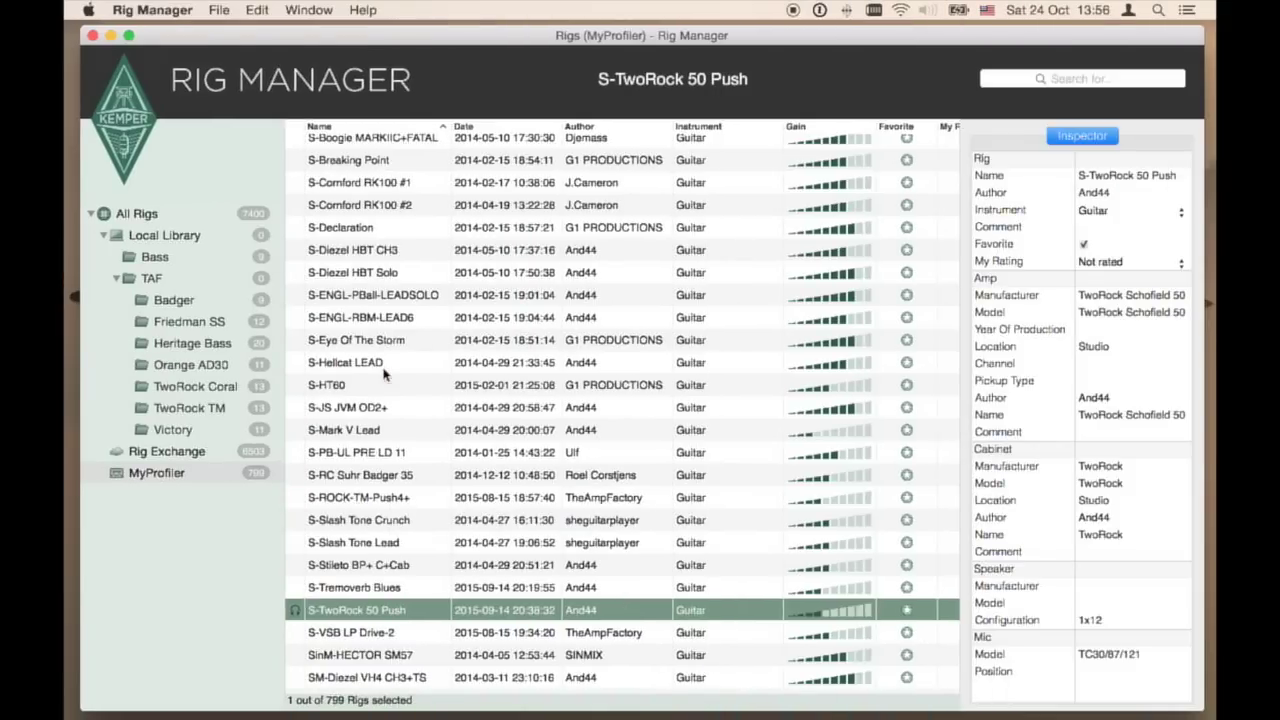
- In Rig Manager, audition the S-Slash Tone Lead rig and another rig higher up the list on the reamped guitar
click(372, 545)
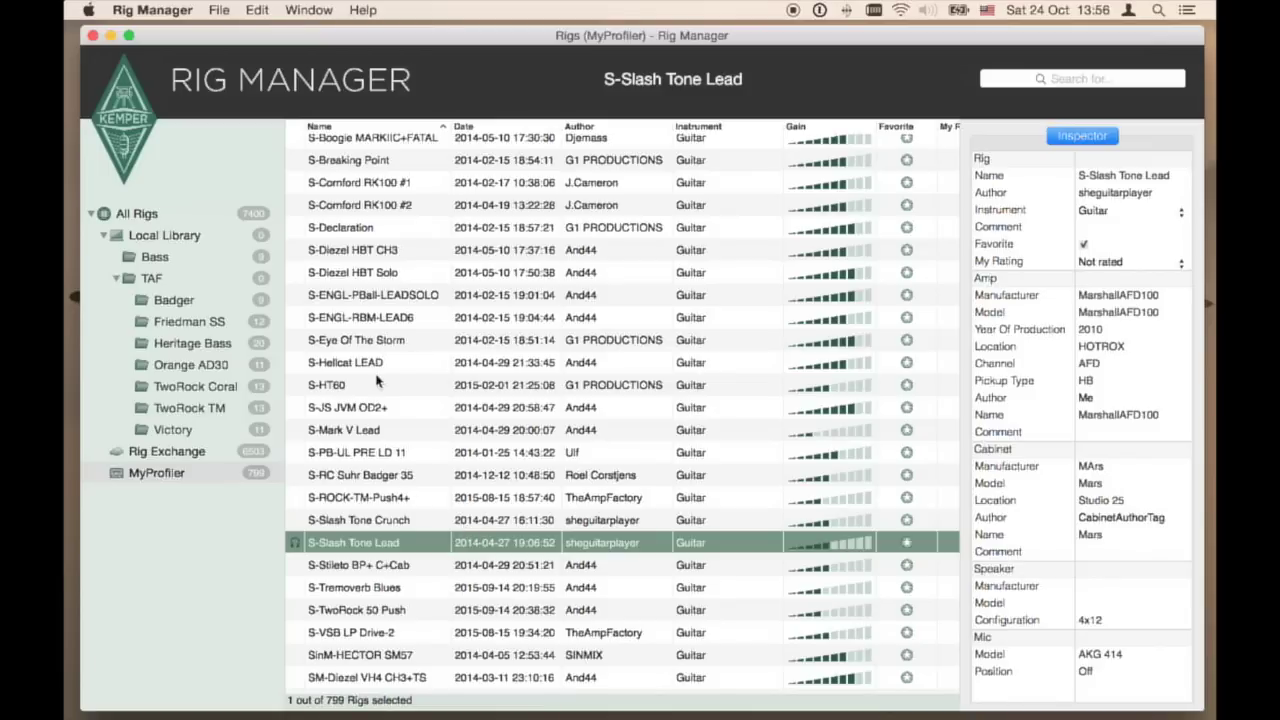
scroll(378, 380, up, 3)
click(390, 250)
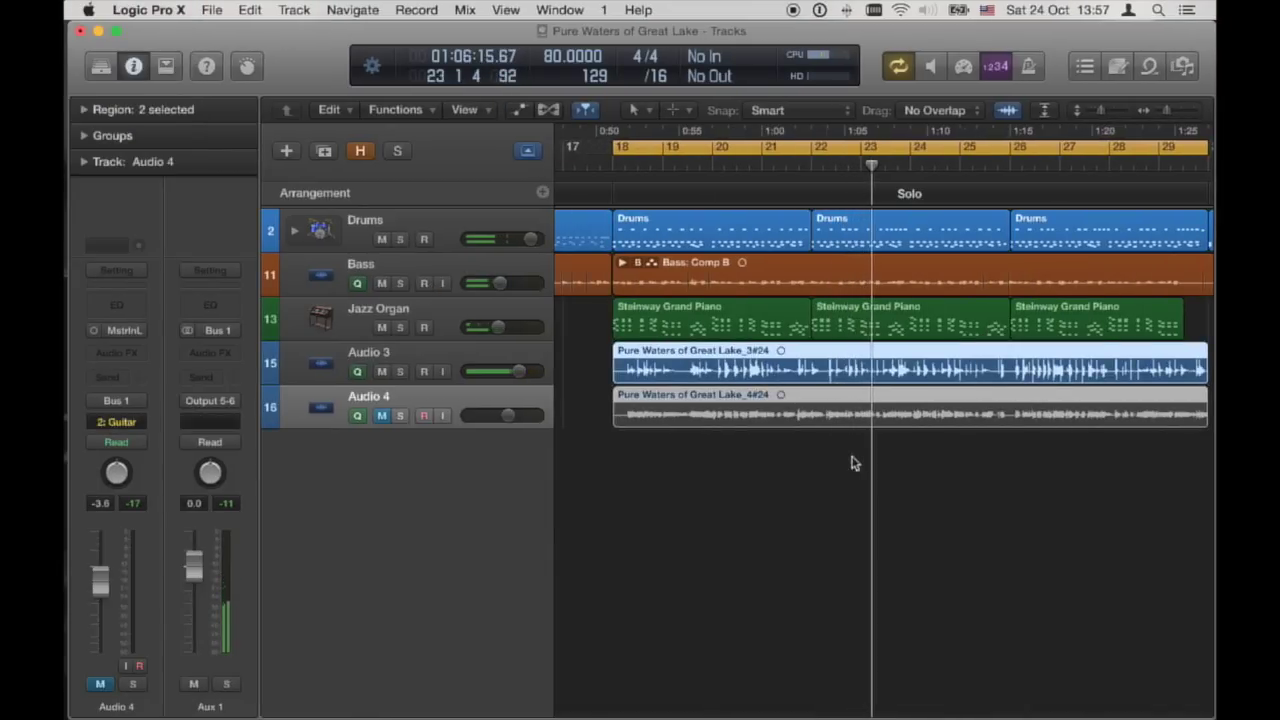
- Stop playback and create one new audio track with Input 3 + 4 (Master In) as its stereo input
key(space)
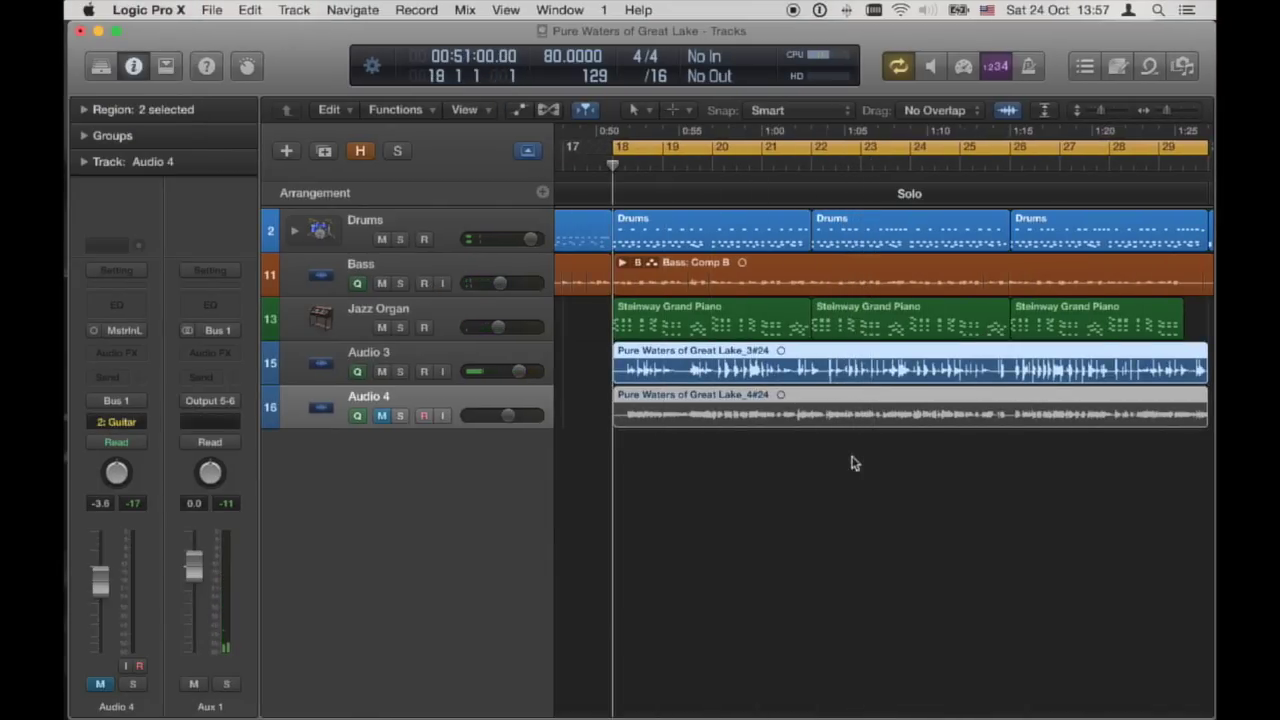
click(284, 151)
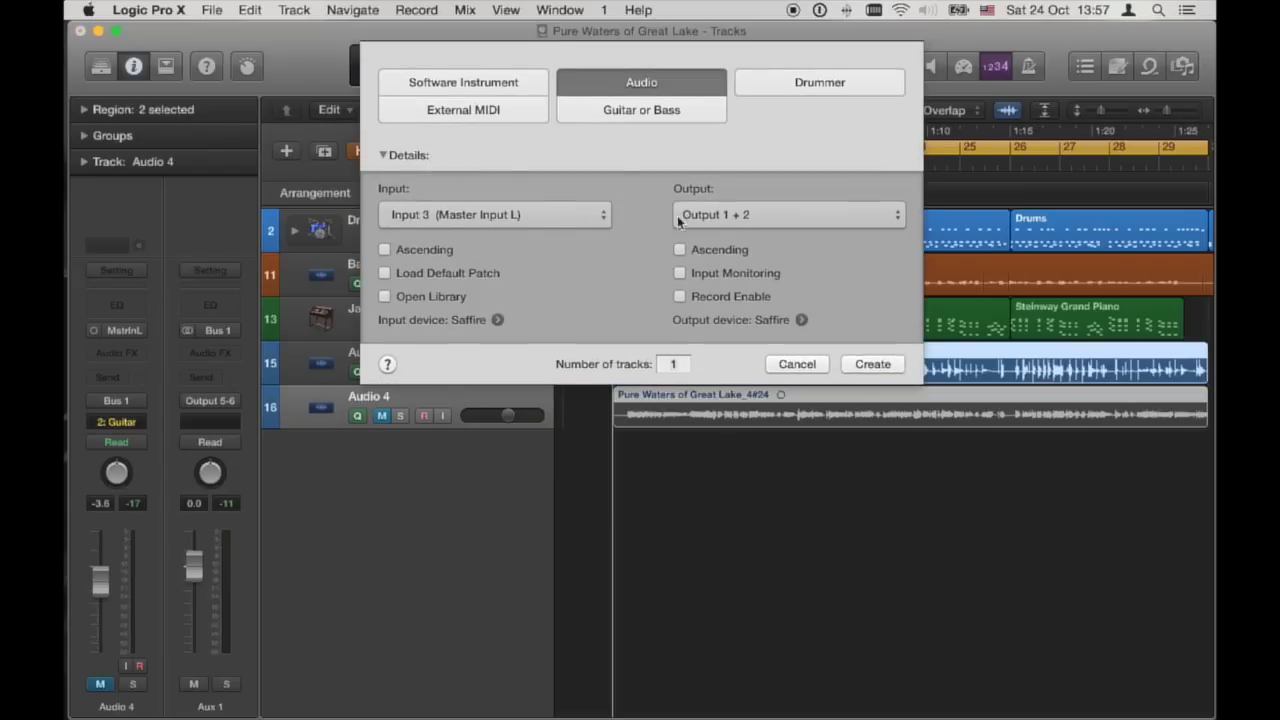
click(586, 220)
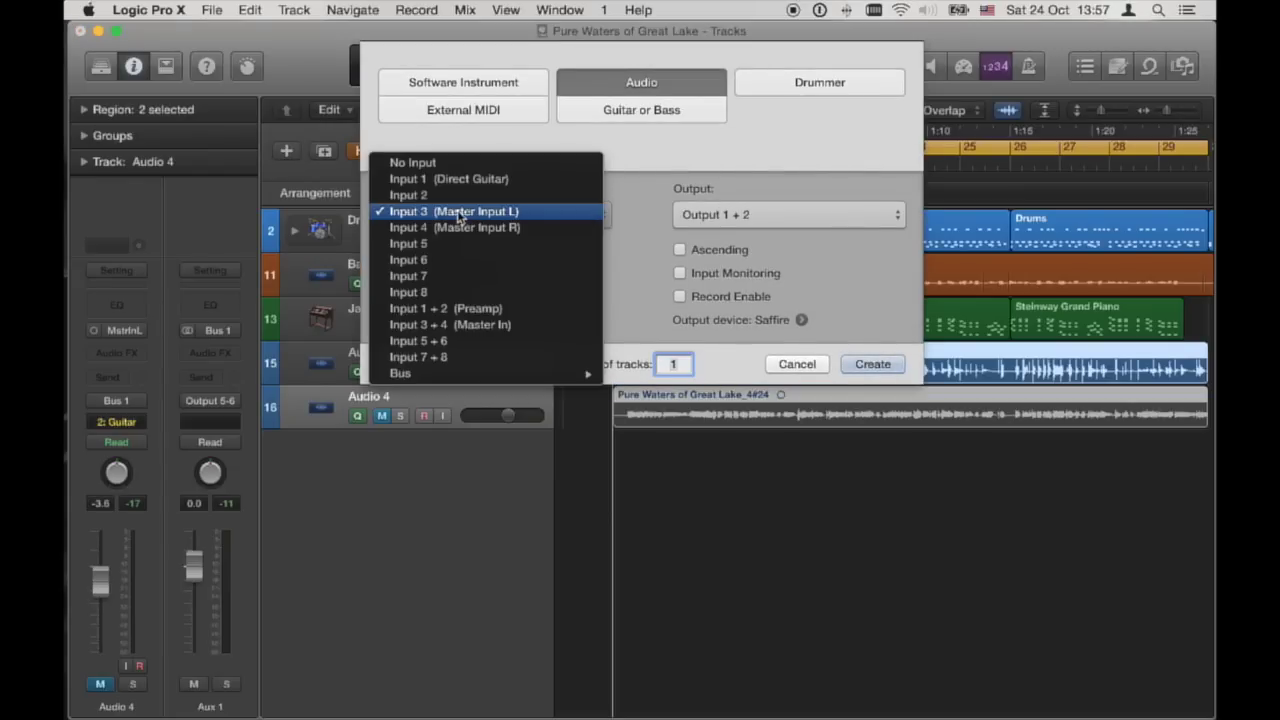
click(478, 328)
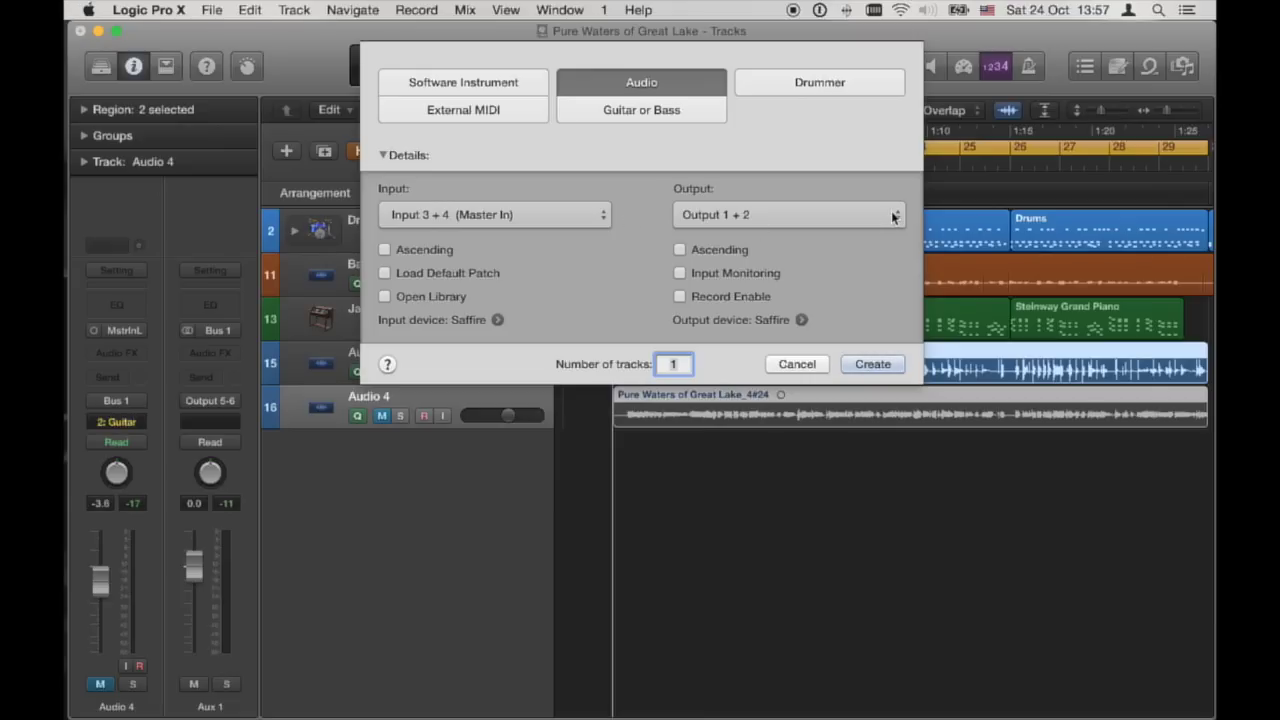
click(873, 364)
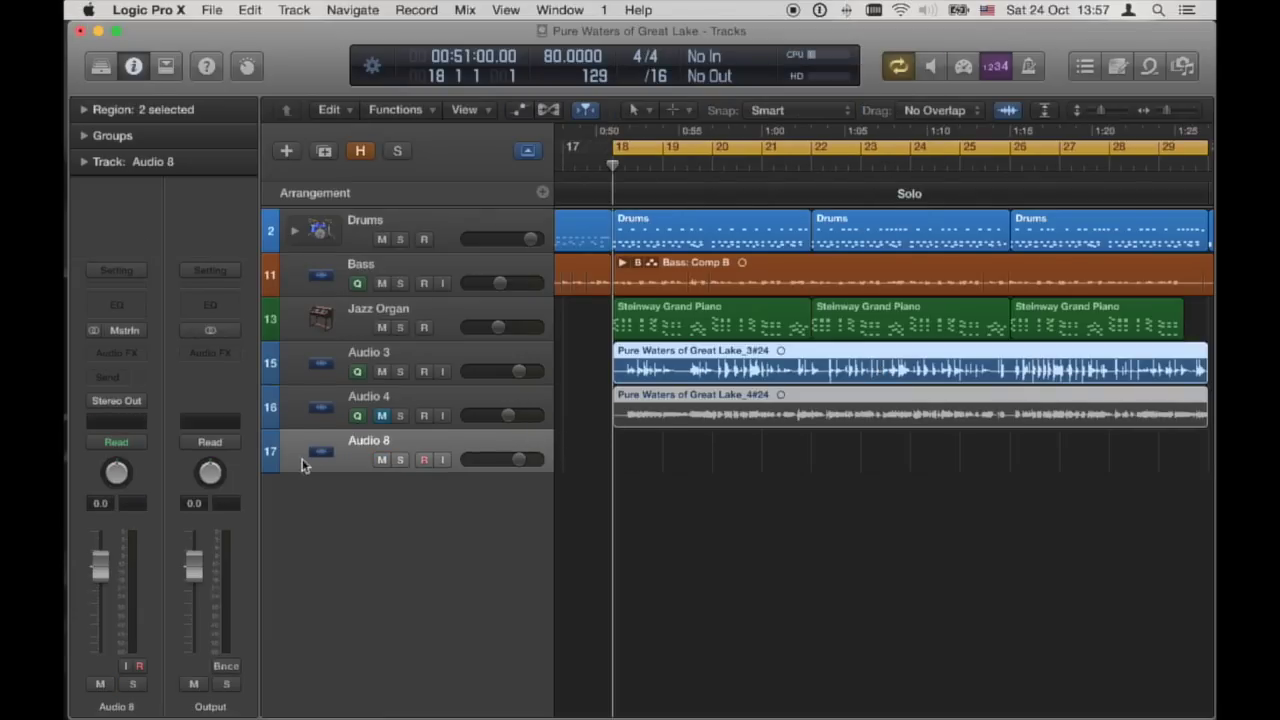
- Route the Audio 8 track's output to Bus 1 (Aux 1)
click(137, 400)
mouse_move(160, 465)
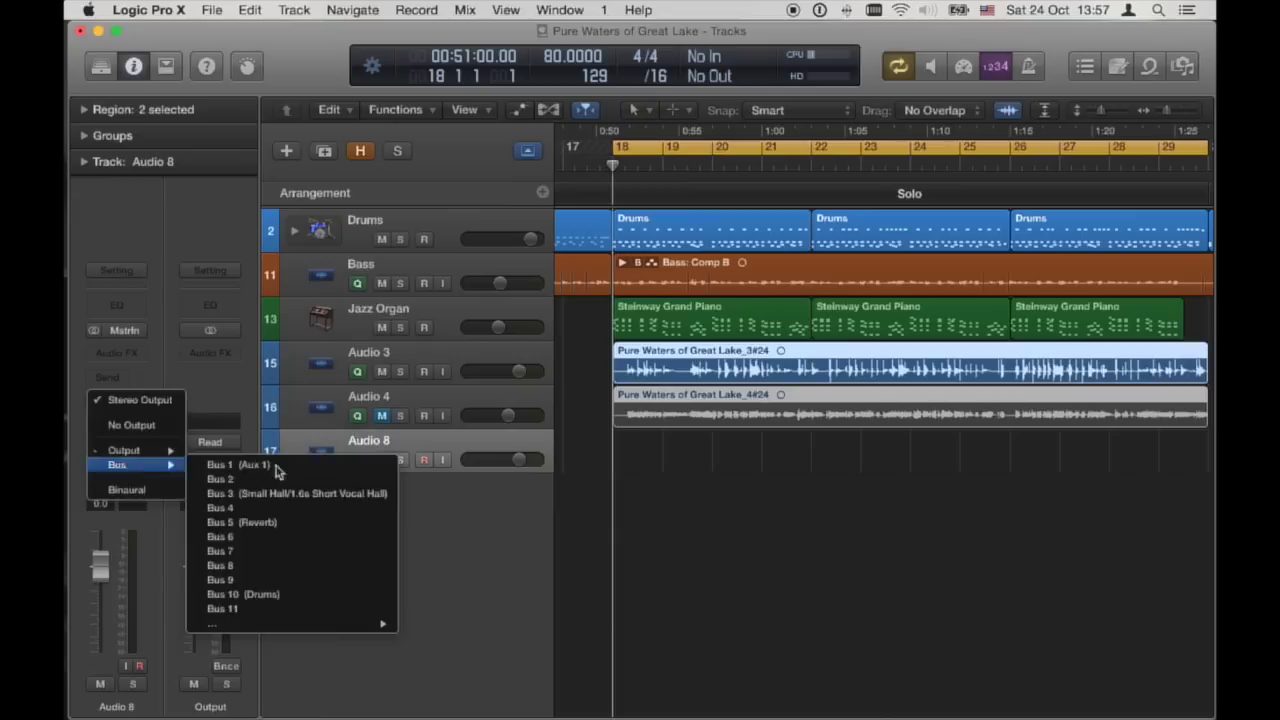
click(240, 465)
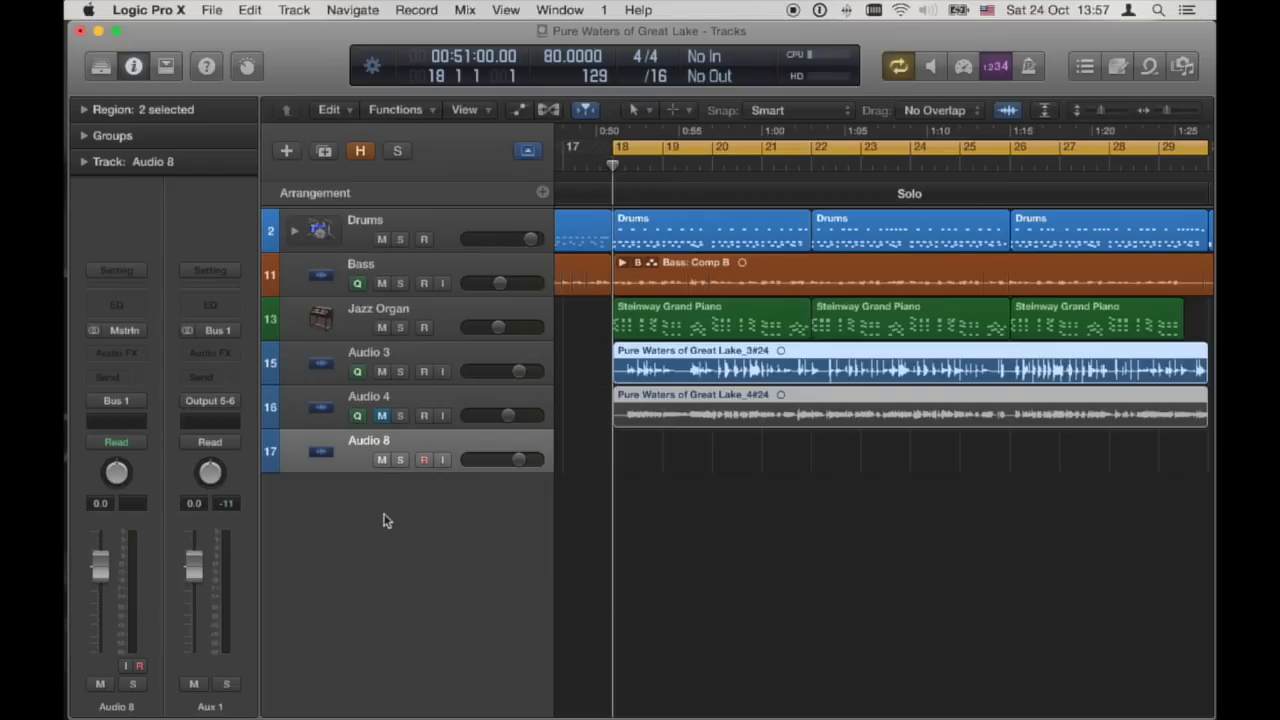
- Arm Audio 8 and record the reamped guitar from bar 18 to just past the start of bar 22
click(424, 459)
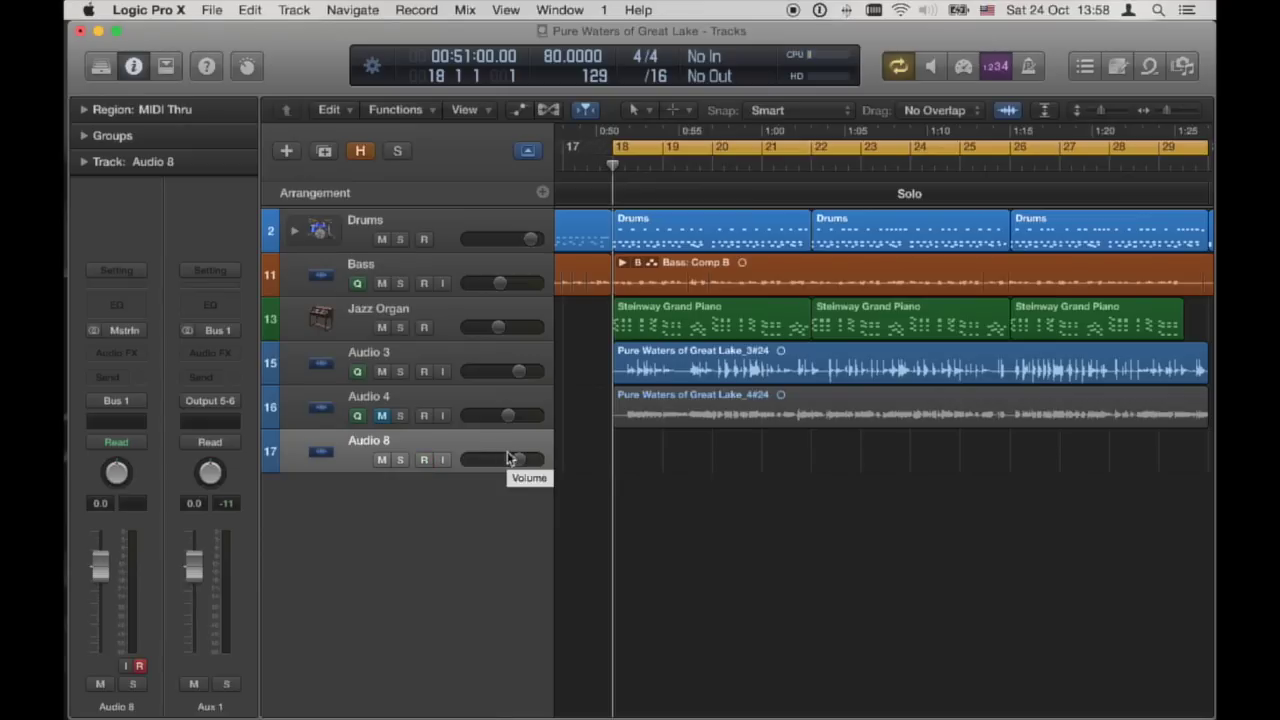
key(r)
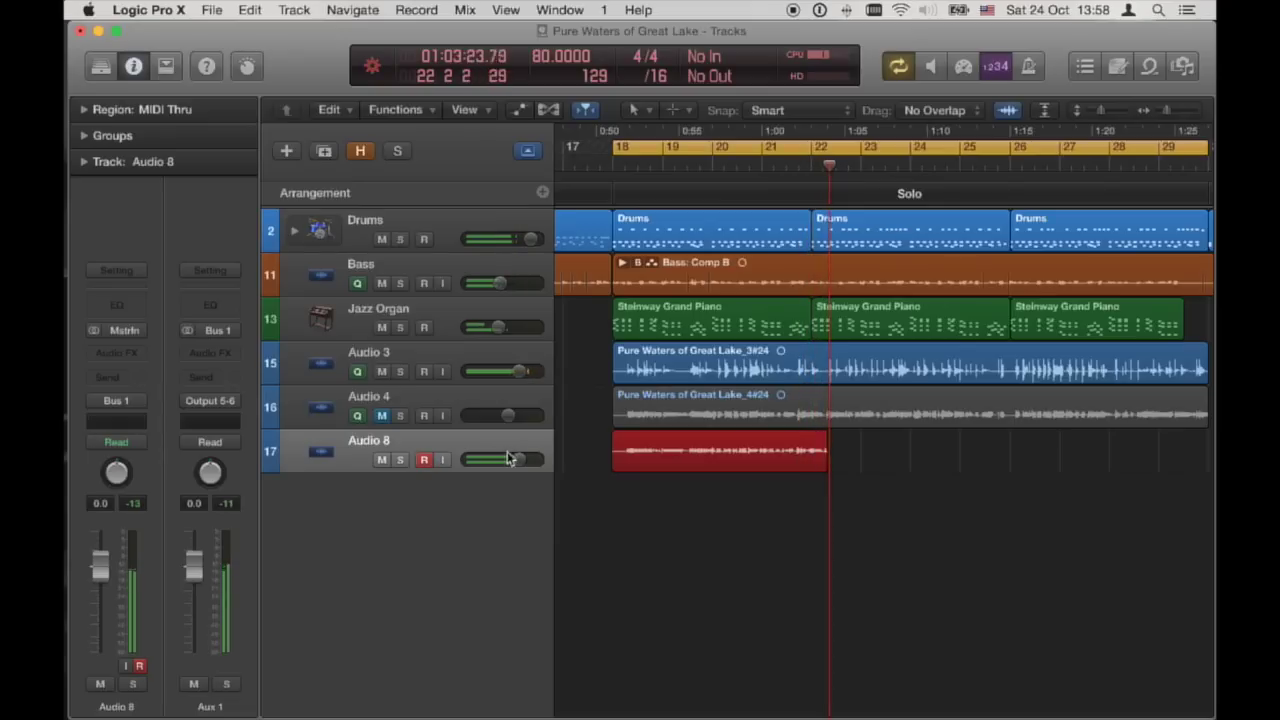
key(space)
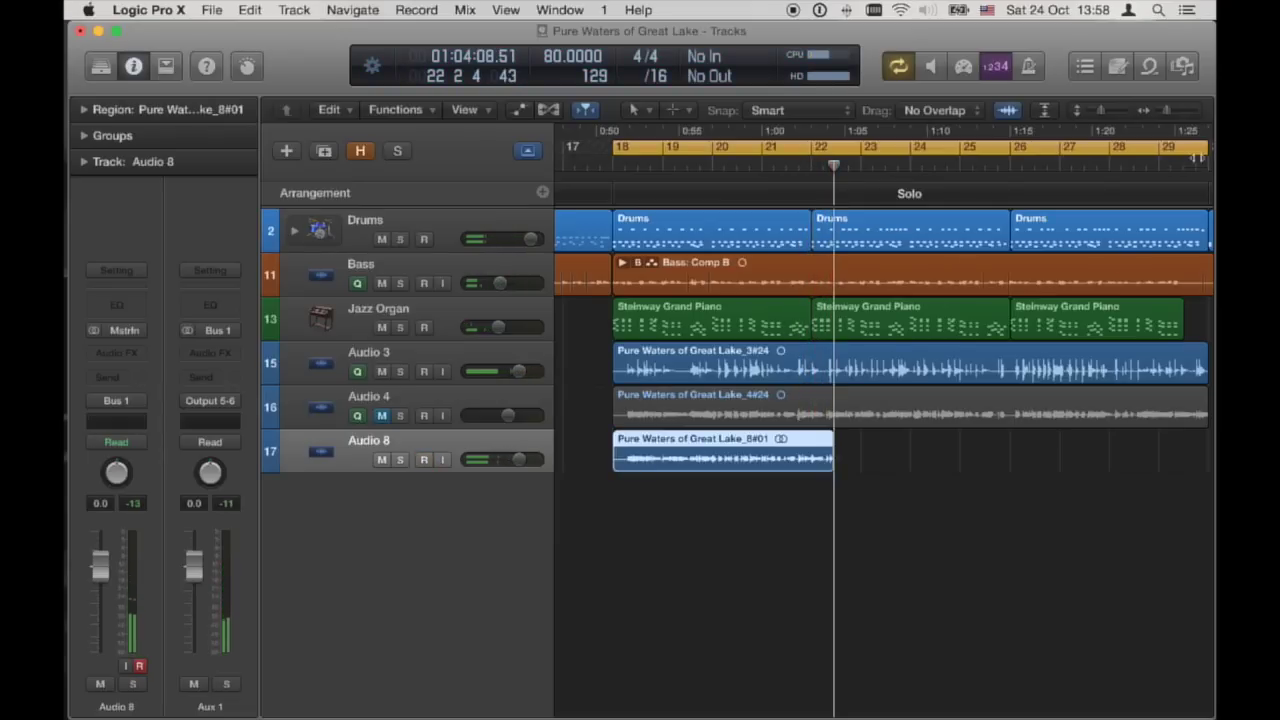
- Shorten the cycle range to end at bar 22 and compare Audio 8 with Audio 4 by alternating their mutes, ending with Audio 8 audible
drag(1203, 148, 833, 150)
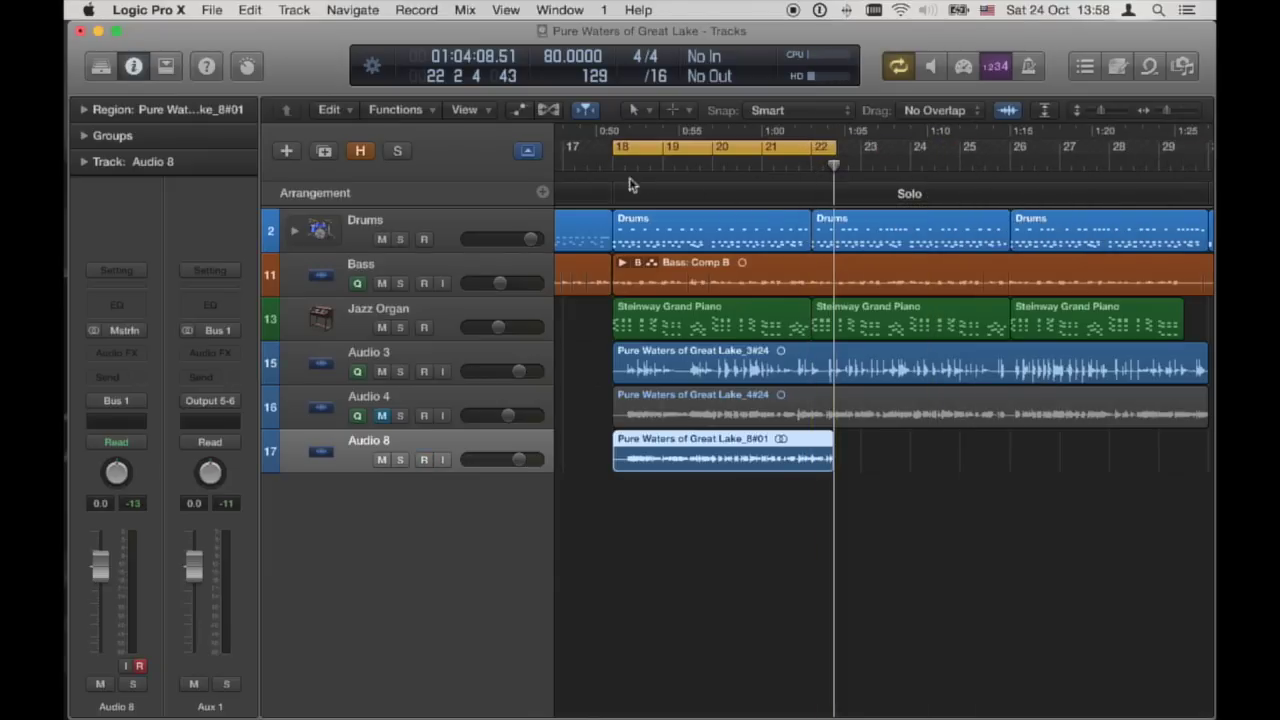
key(Return)
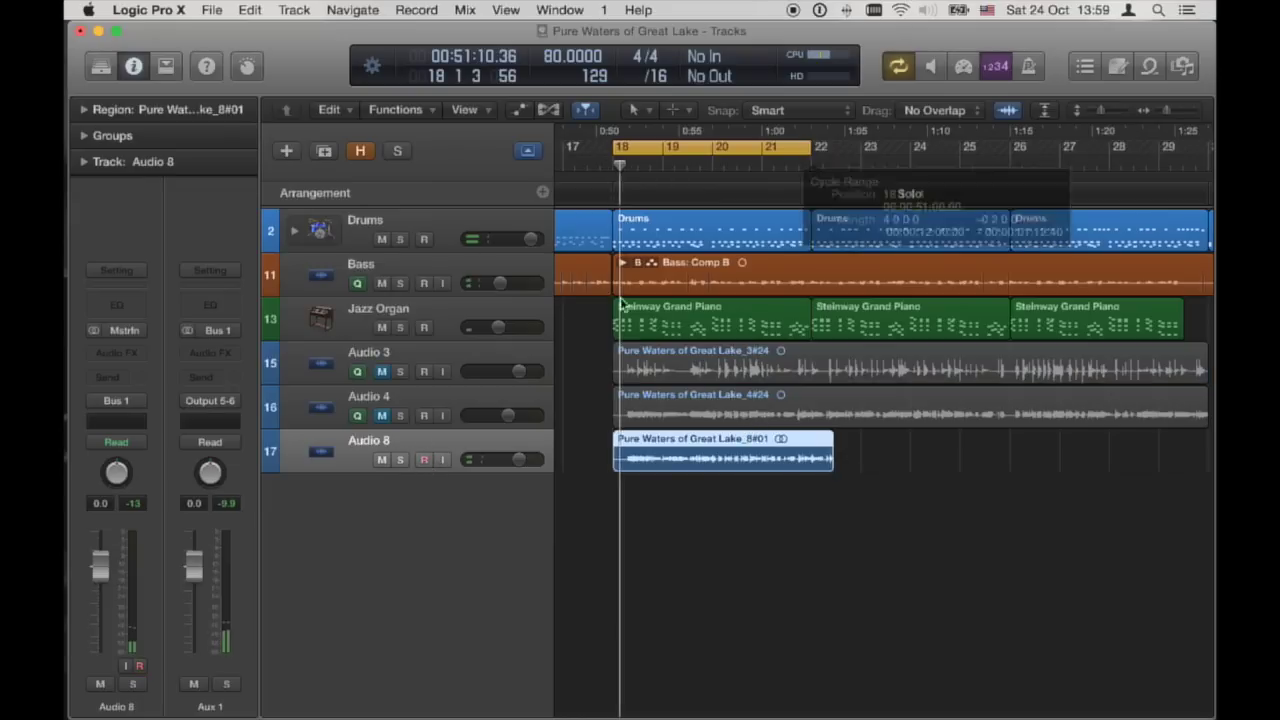
click(383, 460)
click(382, 415)
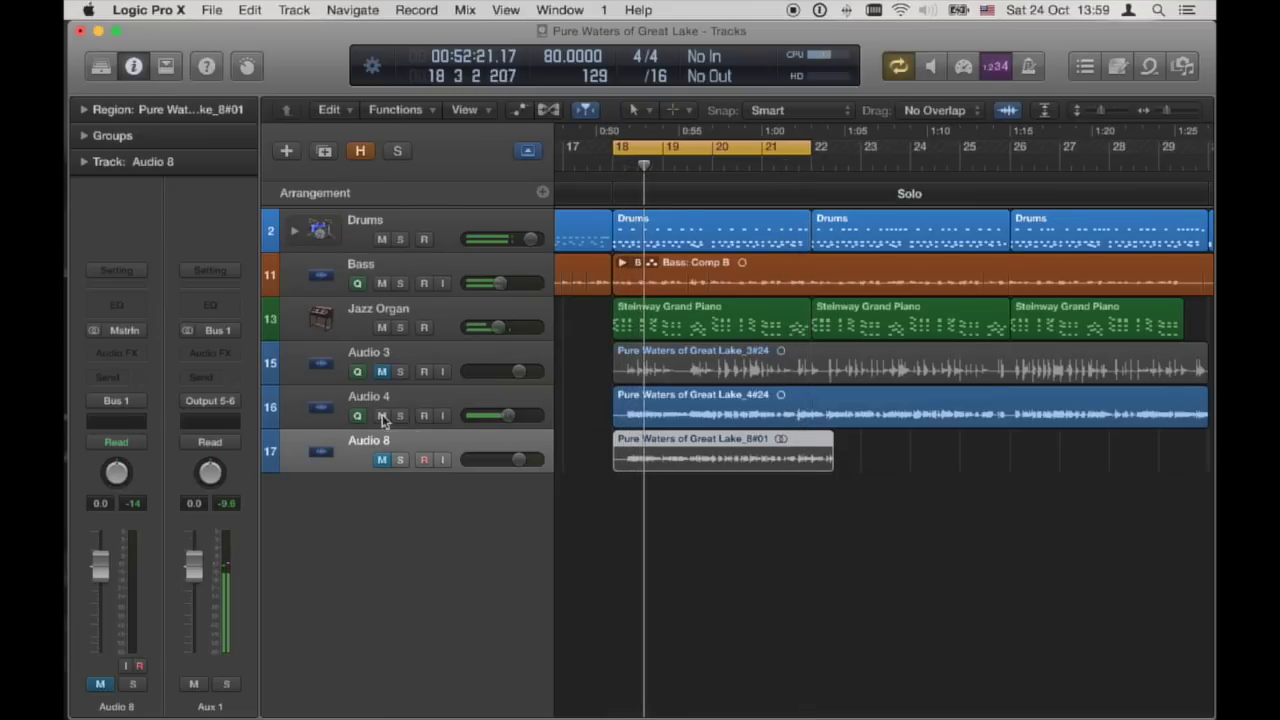
click(382, 416)
click(381, 459)
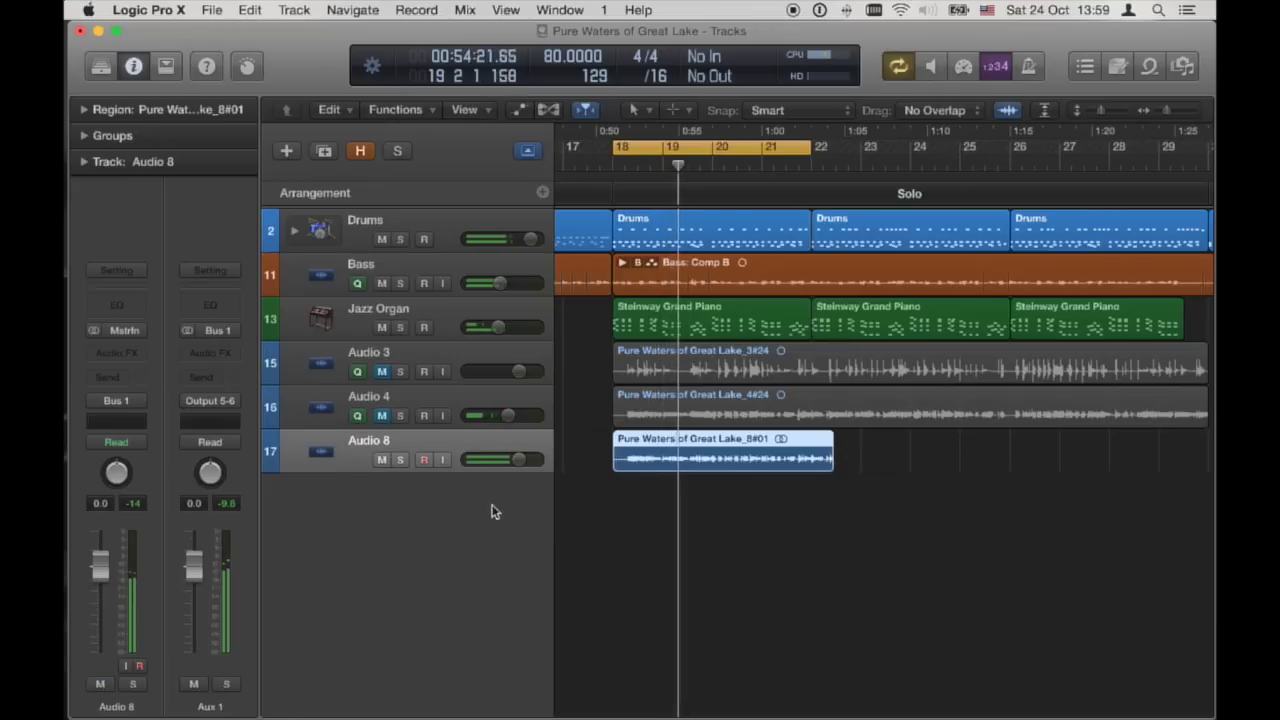